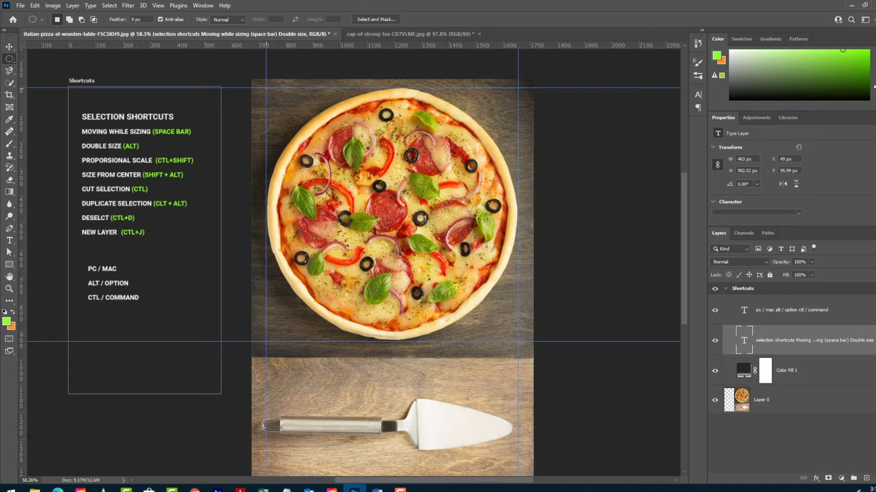
Draw an elliptical selection around the pizza from the guides' corner and deselect it, and repeat with a circle drawn from the pizza's centre
drag(267, 87, 519, 341)
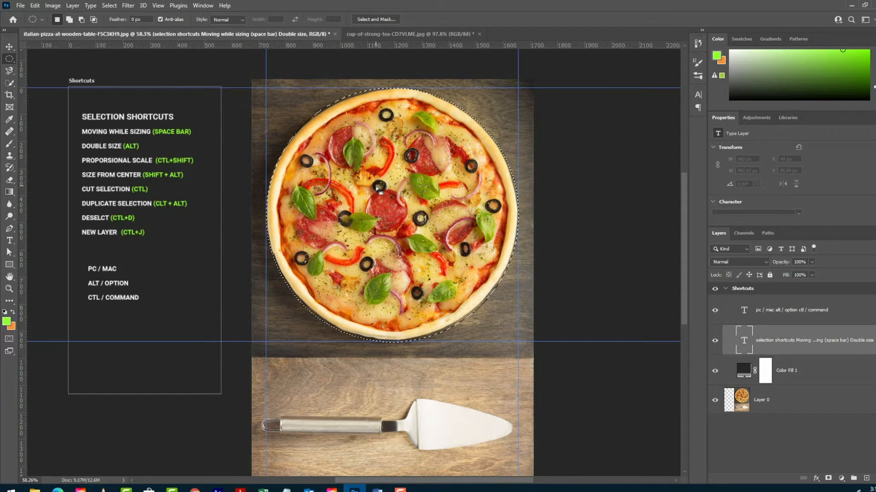
key(ctrl+d)
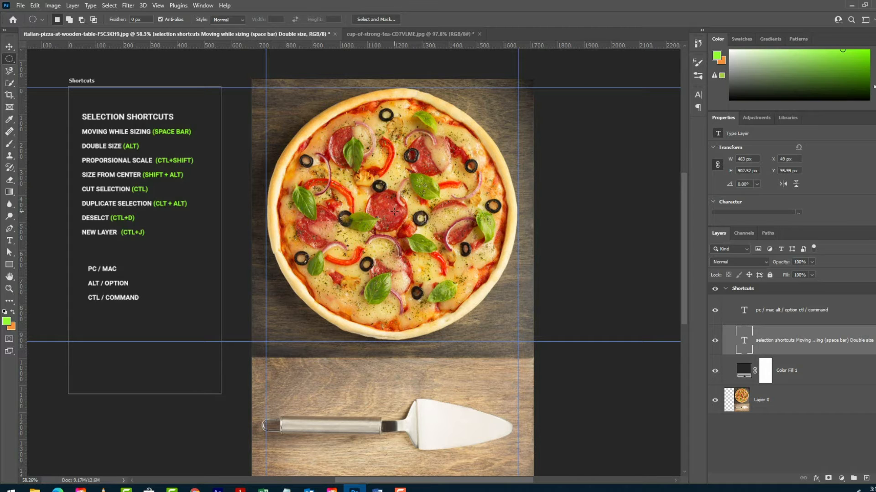
drag(394, 211, 518, 359)
key(space)
key(alt+space)
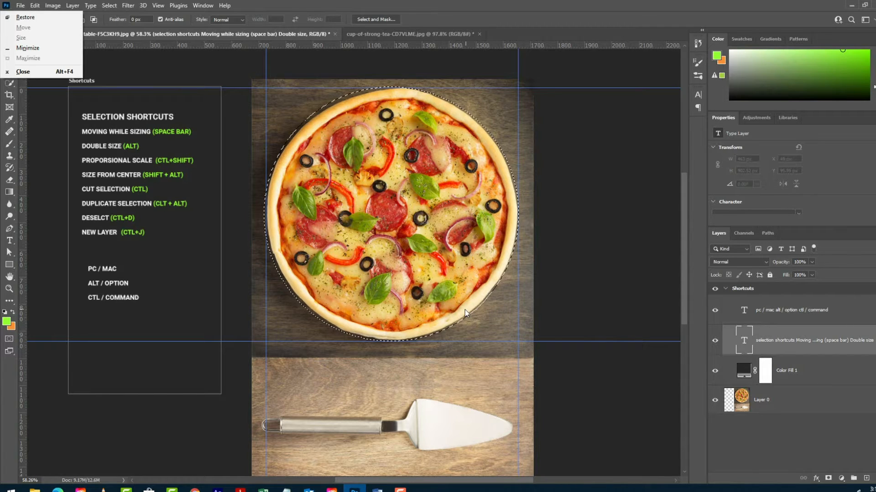
key(Escape)
key(ctrl+d)
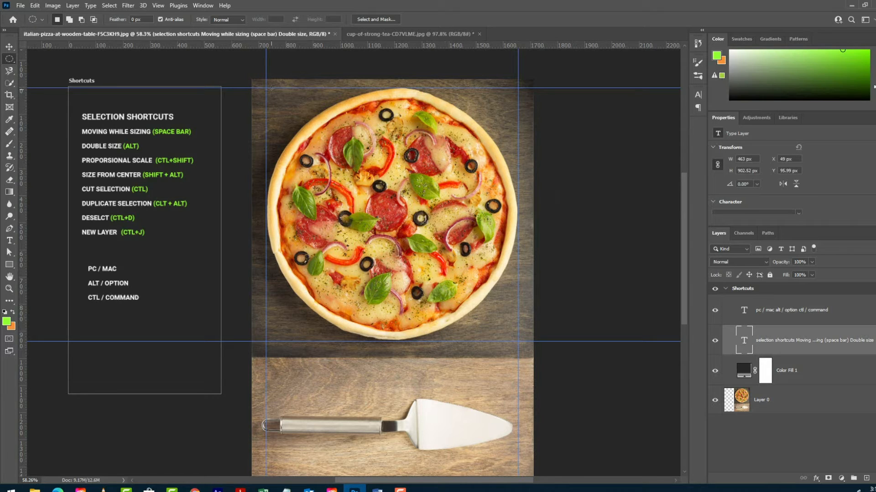
Make Layer 0 active and draw an elliptical selection of about 916 × 936 px around the pizza
drag(266, 85, 516, 340)
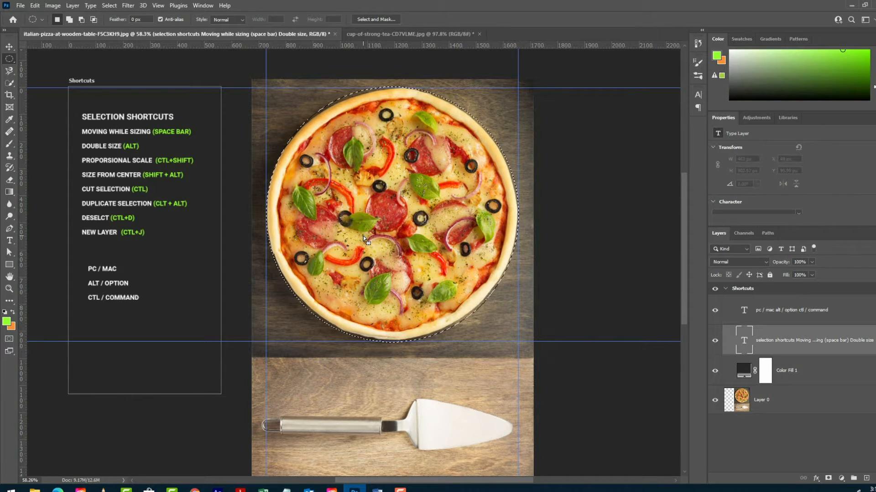
click(783, 401)
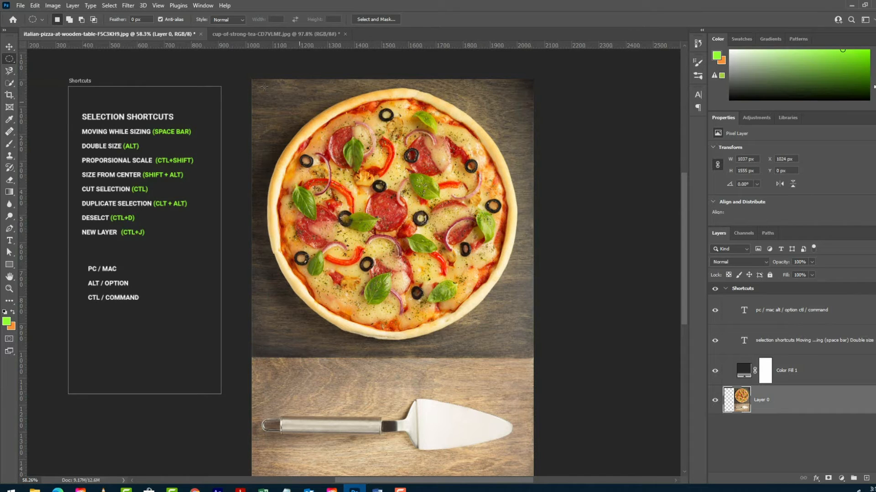
drag(275, 92, 514, 340)
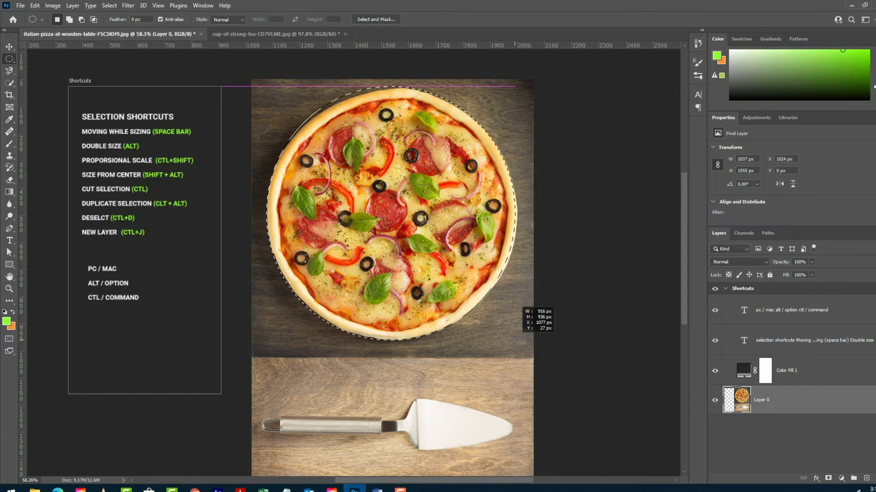
drag(514, 341, 515, 340)
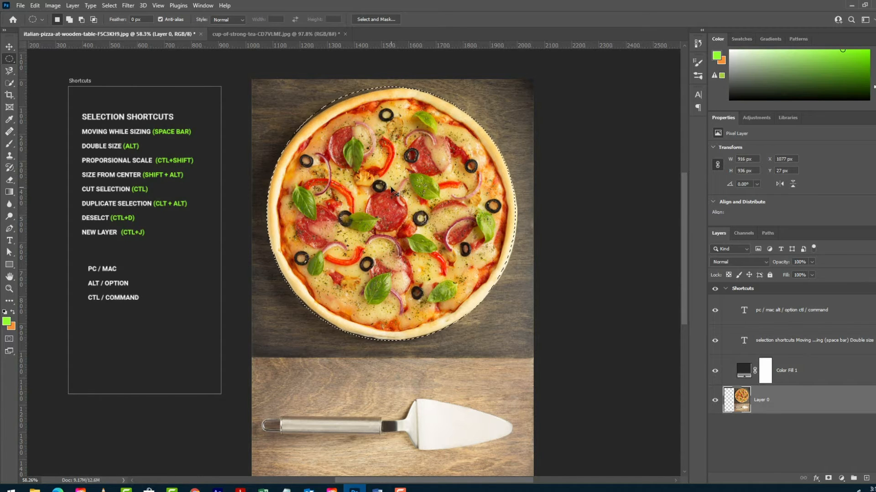
Cut the selected pizza and move it down over the pizza server, deselect, and shift the whole of Layer 0 up and right
drag(392, 191, 393, 305)
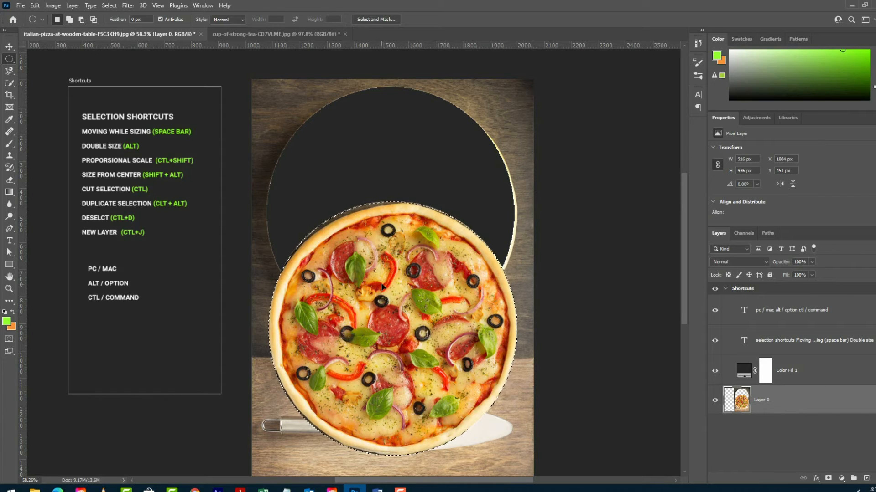
key(ctrl+d)
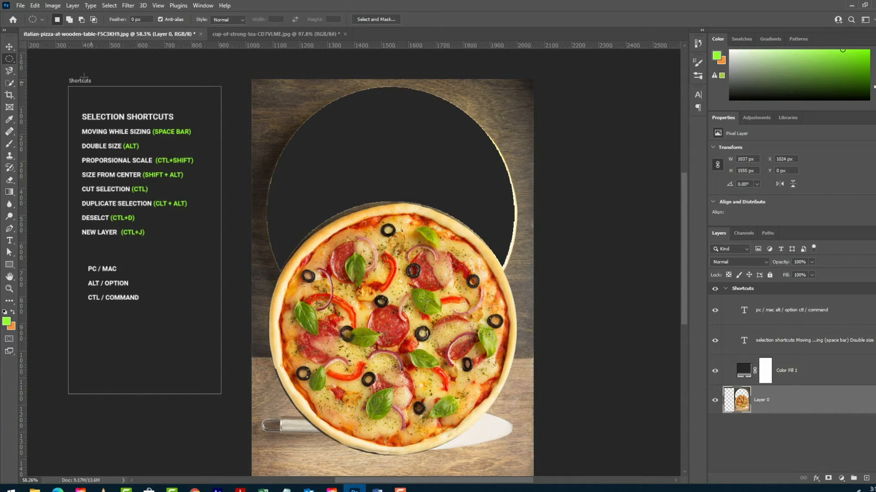
click(9, 46)
drag(446, 309, 490, 289)
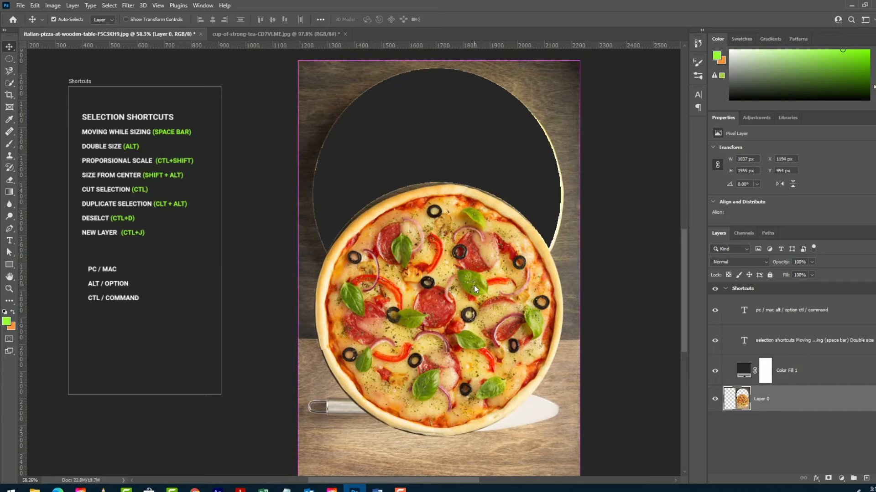
Undo the layer move and the pizza cut, back to the active selection around the pizza in its original place
key(ctrl+z)
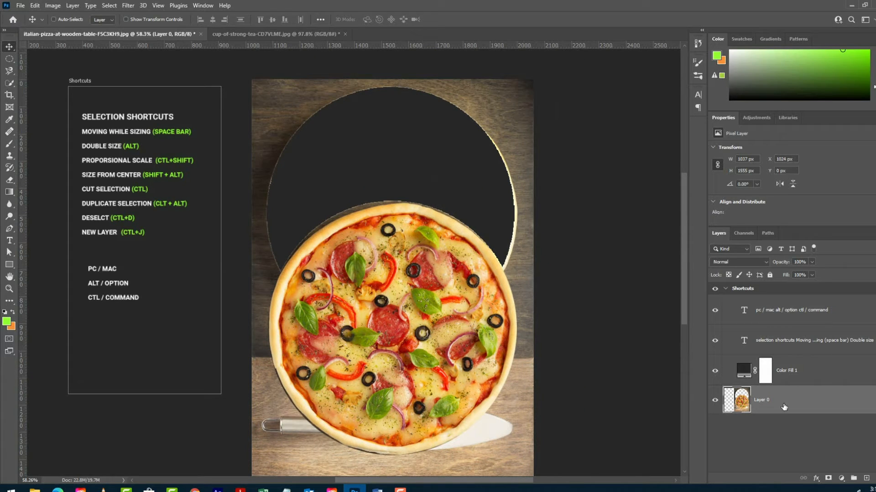
key(ctrl+z)
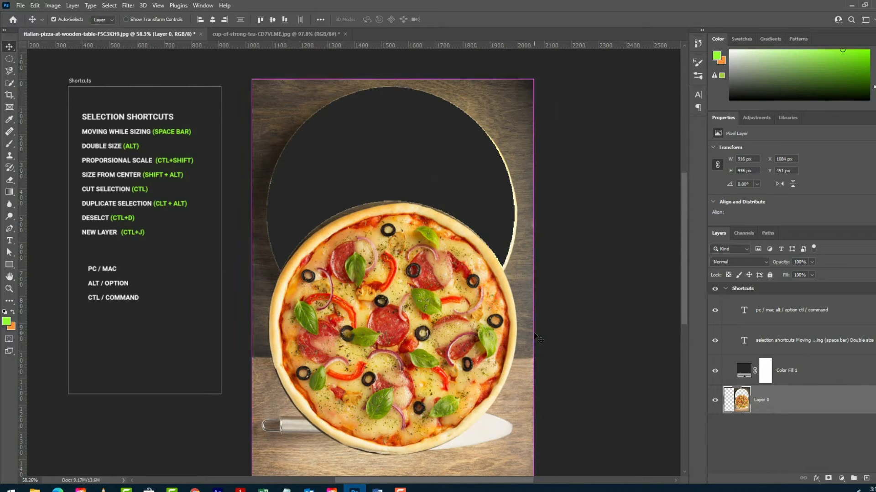
key(ctrl+z)
key(ctrl+z)
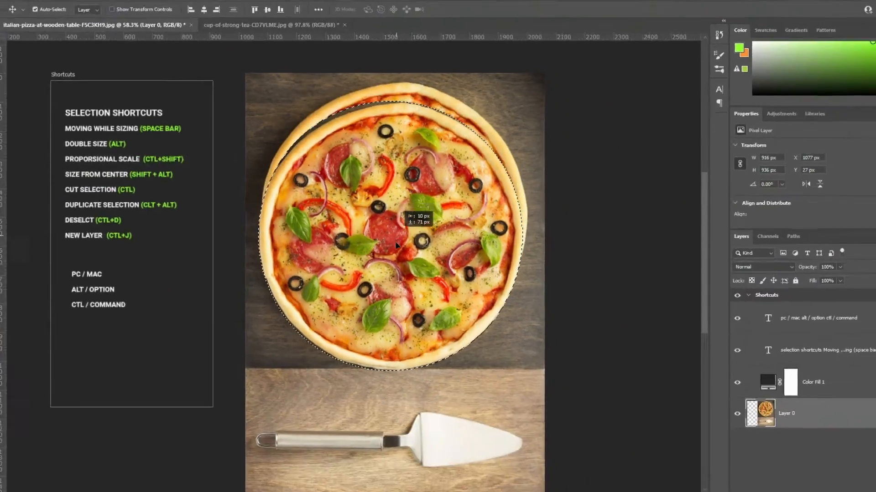
Duplicate the selected pizza within Layer 0 down over the pizza server, deselect it, and undo the duplication
drag(453, 269, 463, 394)
drag(388, 283, 397, 334)
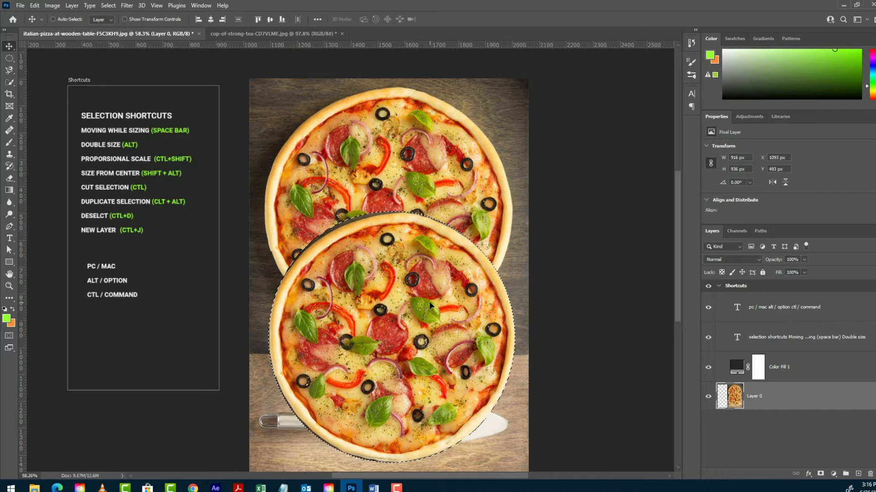
key(ctrl+d)
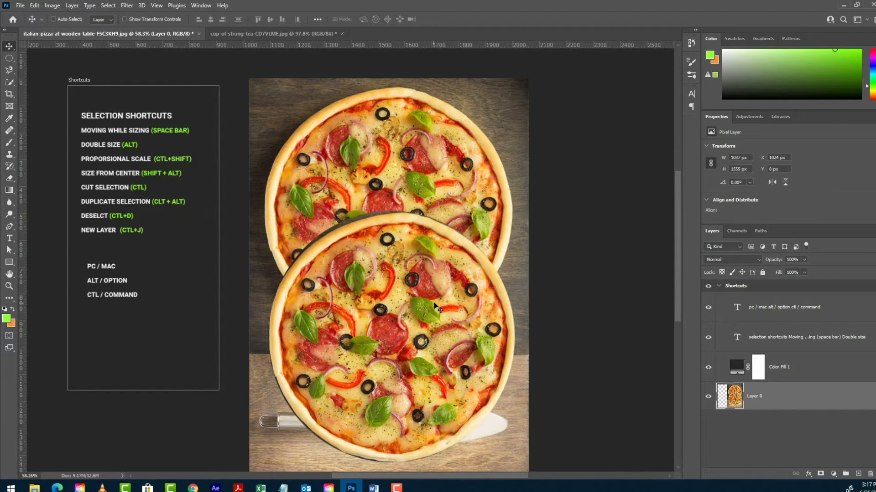
key(ctrl+z)
key(ctrl+z)
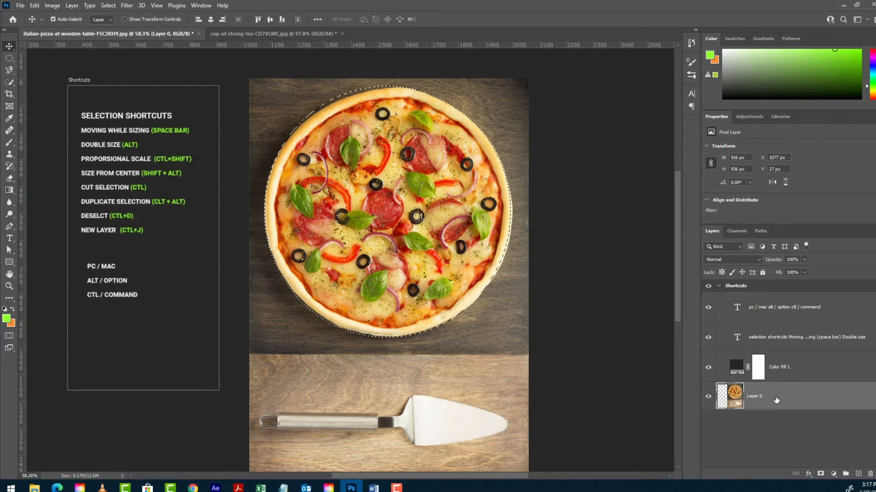
Copy the selected pizza to a new layer and shift the copy slightly off the original
key(ctrl+j)
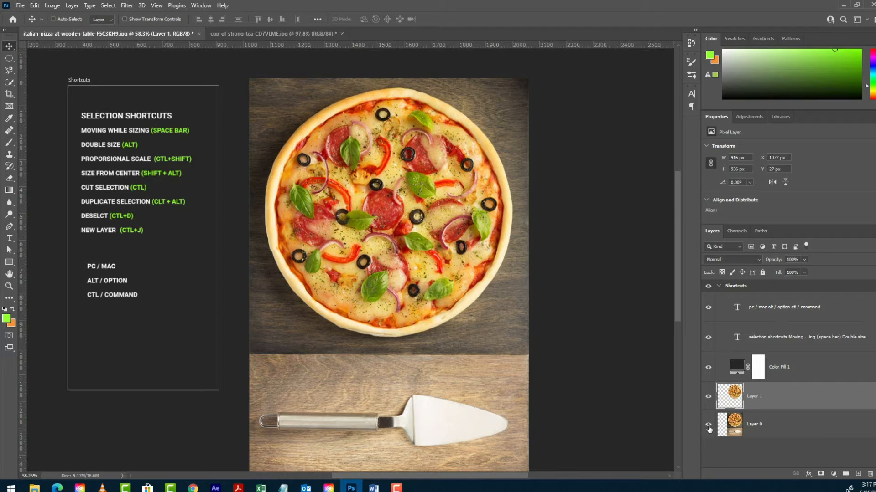
click(708, 428)
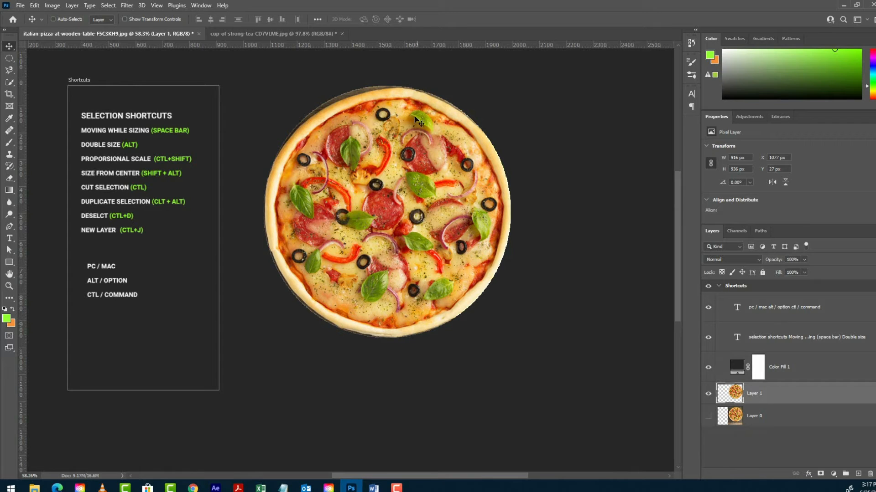
click(708, 417)
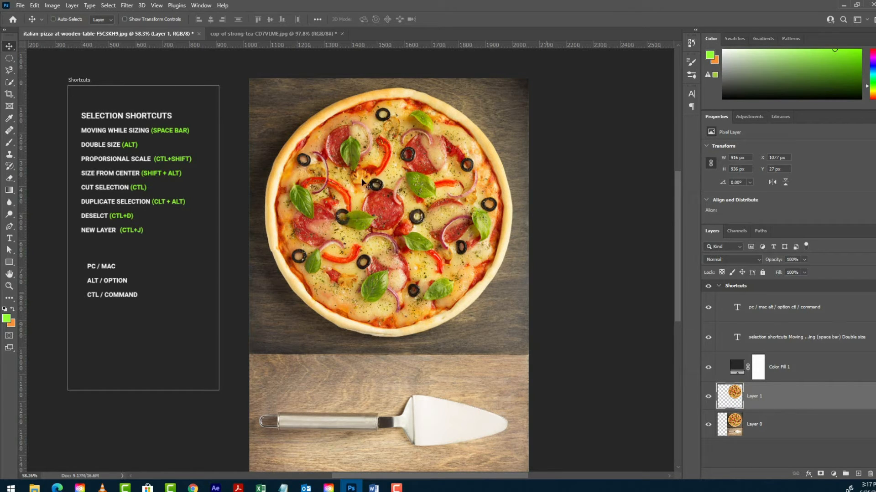
drag(371, 197, 379, 238)
drag(385, 291, 367, 195)
Examine the pizza copy's upper-left edge up close for leftover background with Layer 0 hidden, and show Layer 0 again
click(709, 424)
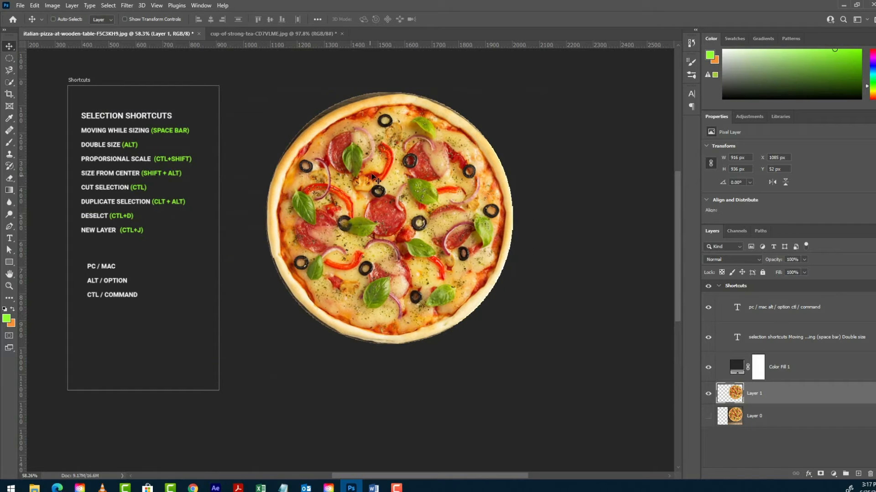
key(ctrl)
drag(301, 129, 373, 157)
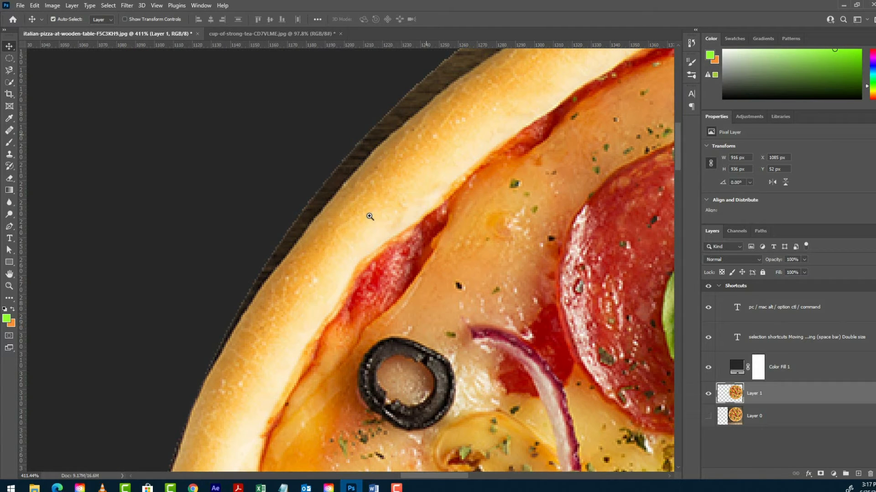
drag(387, 202, 346, 254)
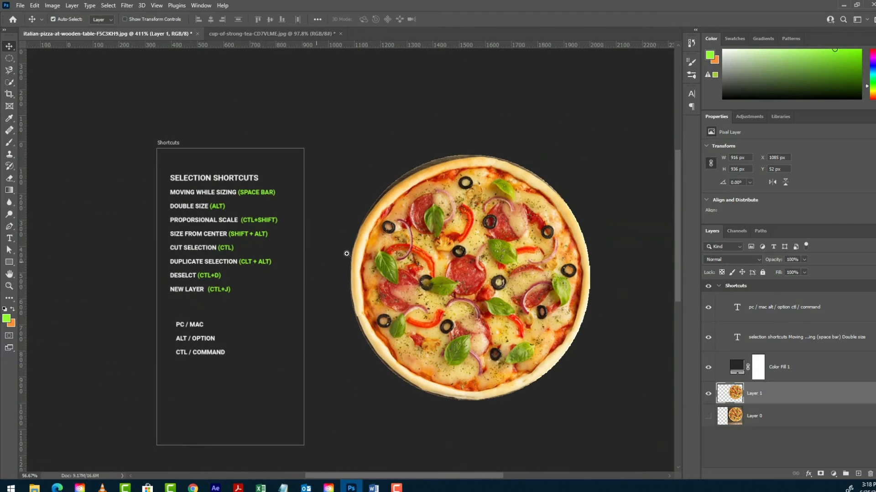
click(709, 417)
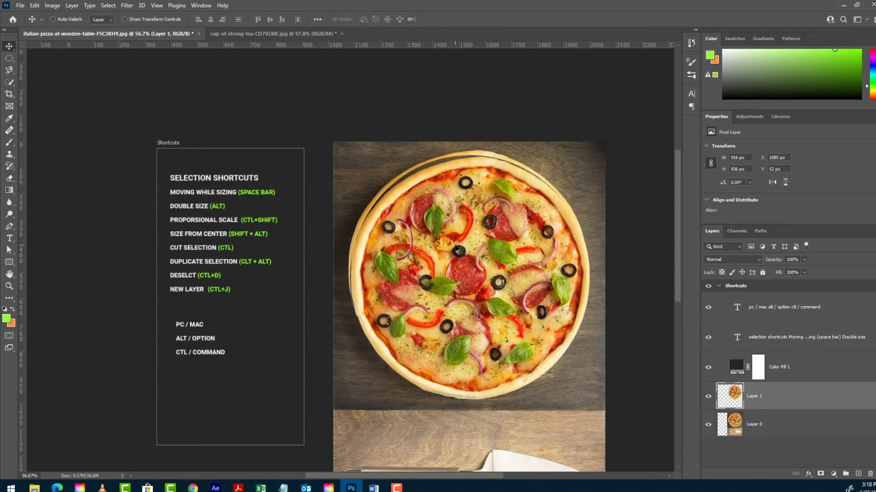
Move the pizza copy on Layer 1 down and right to about X 1166 px, Y 361 px, and hide Layer 1
drag(475, 245, 493, 324)
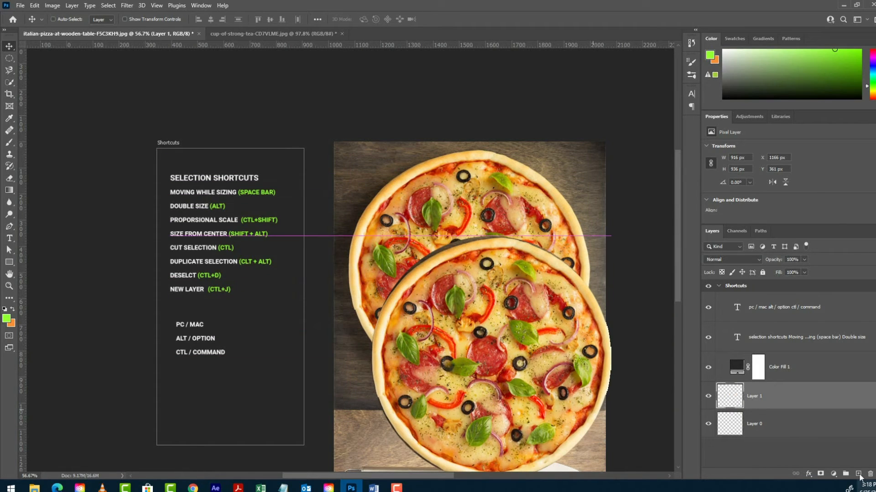
click(708, 397)
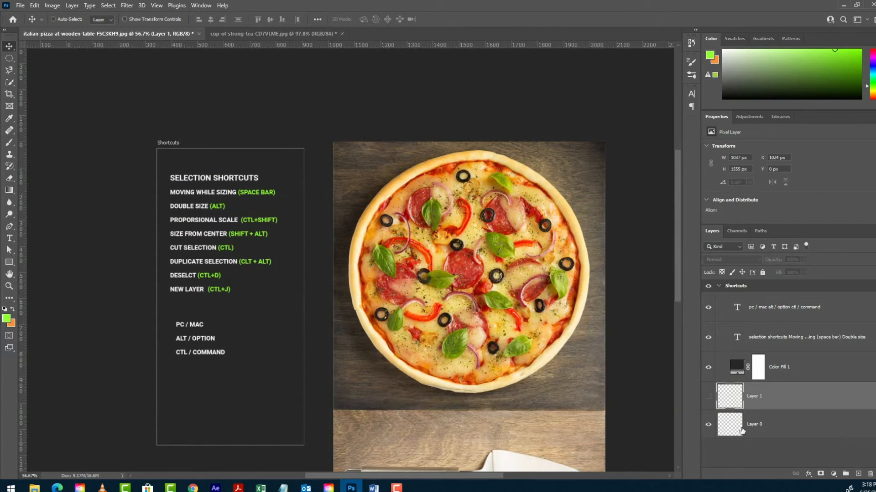
Draw a circular selection about 918 px wide around the pizza on Layer 0, starting from its centre
click(730, 427)
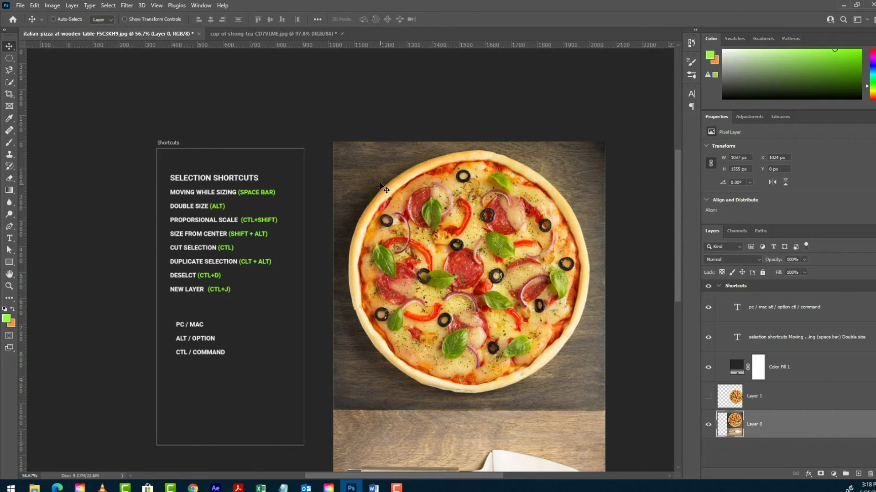
click(10, 60)
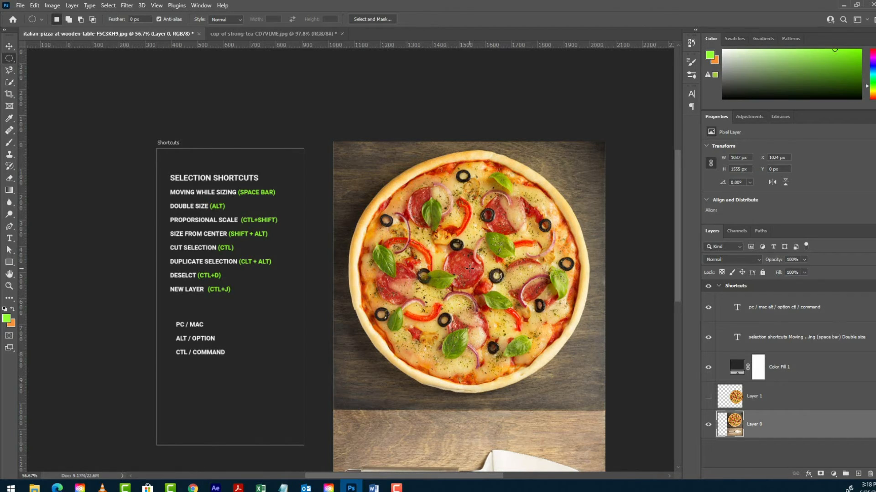
drag(469, 268, 589, 406)
key(space)
Feather the pizza selection by 6 pixels and copy it to a new layer
click(109, 6)
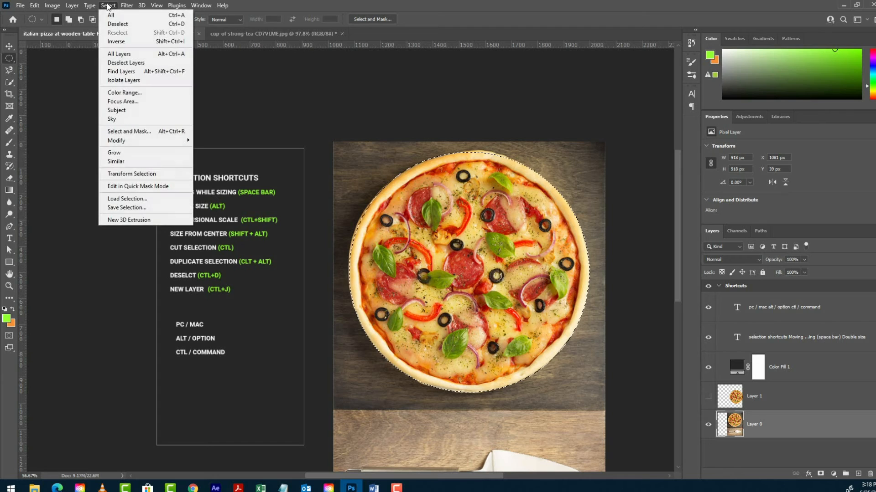
mouse_move(126, 145)
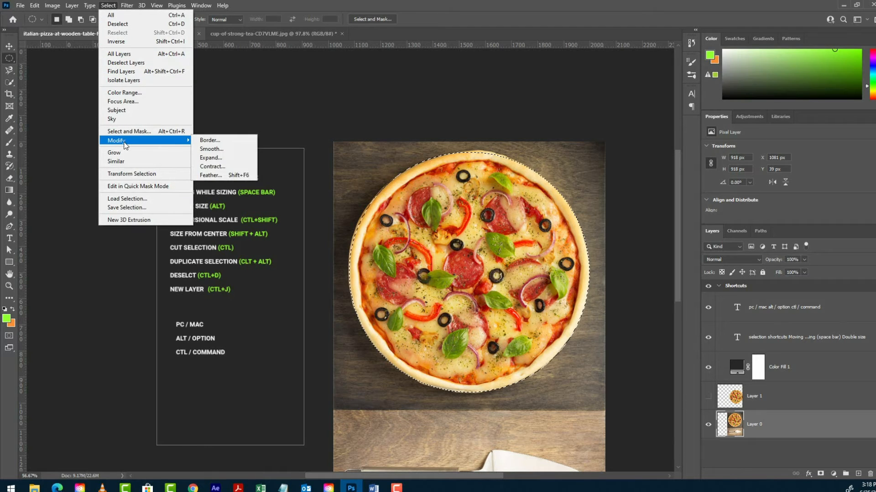
click(210, 175)
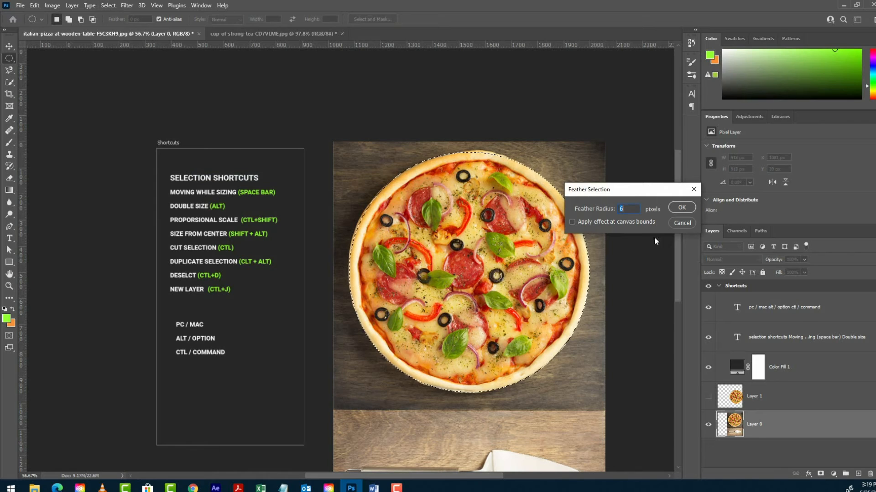
click(684, 208)
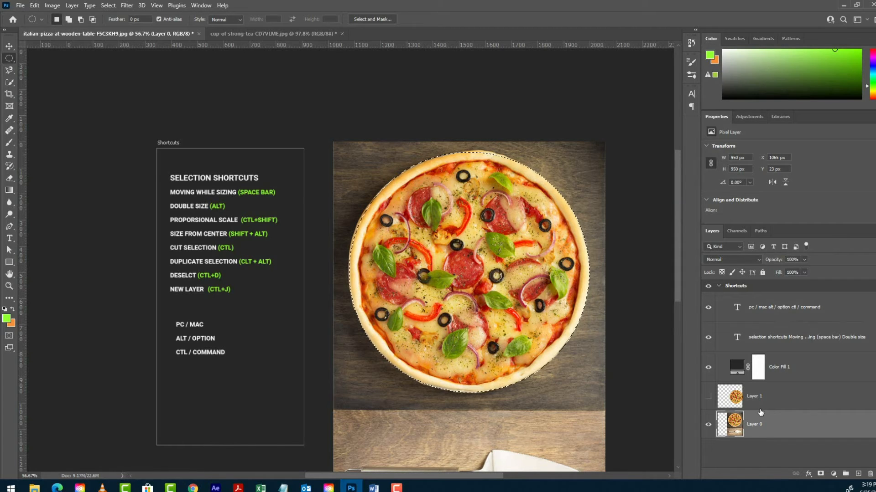
key(ctrl+j)
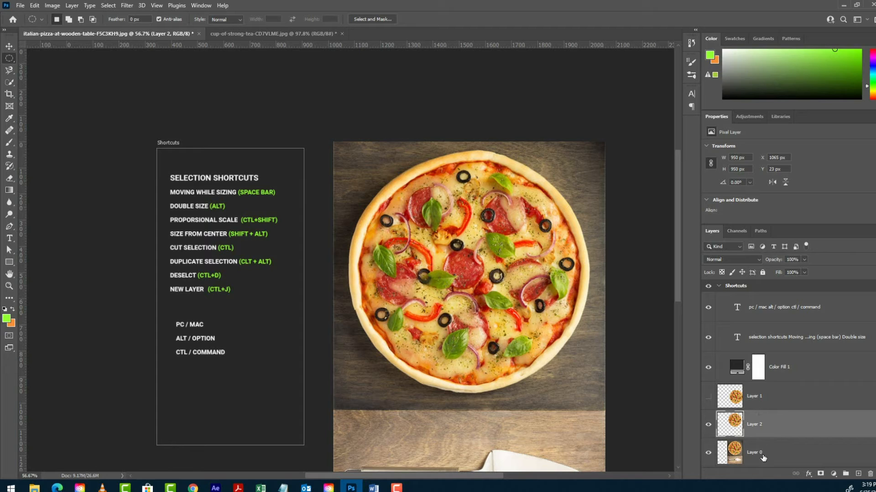
Add a Solid Color fill layer in dark green #529b12 directly above Layer 0
click(777, 449)
click(834, 474)
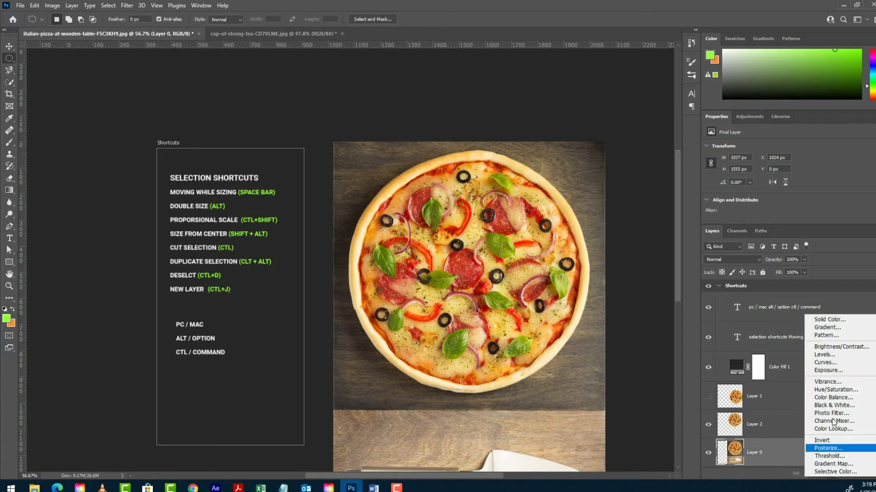
click(844, 321)
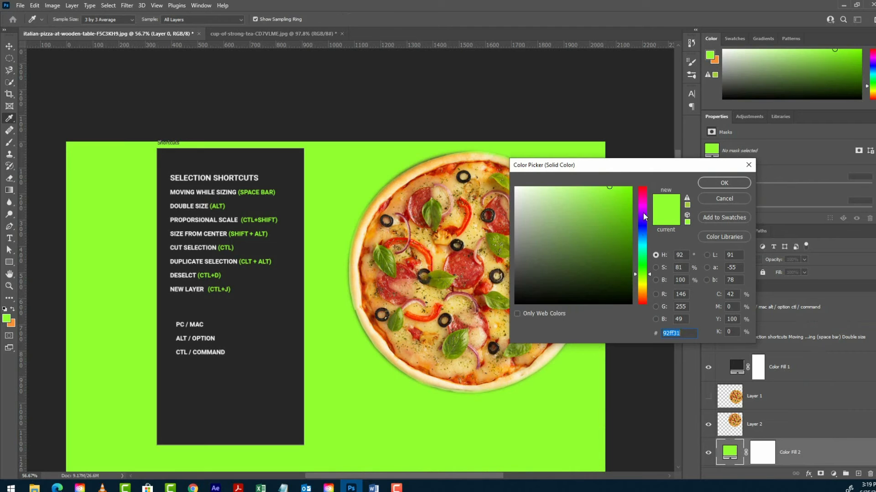
mouse_move(587, 192)
mouse_down()
mouse_move(597, 229)
mouse_move(619, 233)
mouse_up()
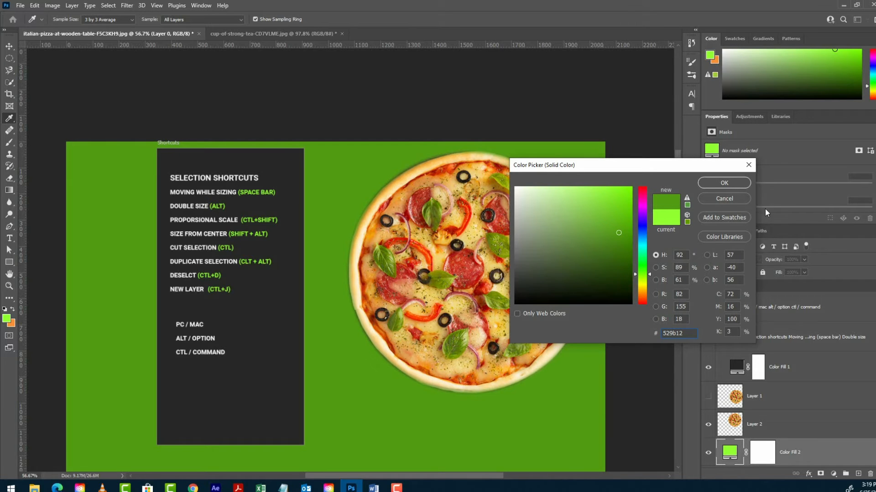
click(727, 184)
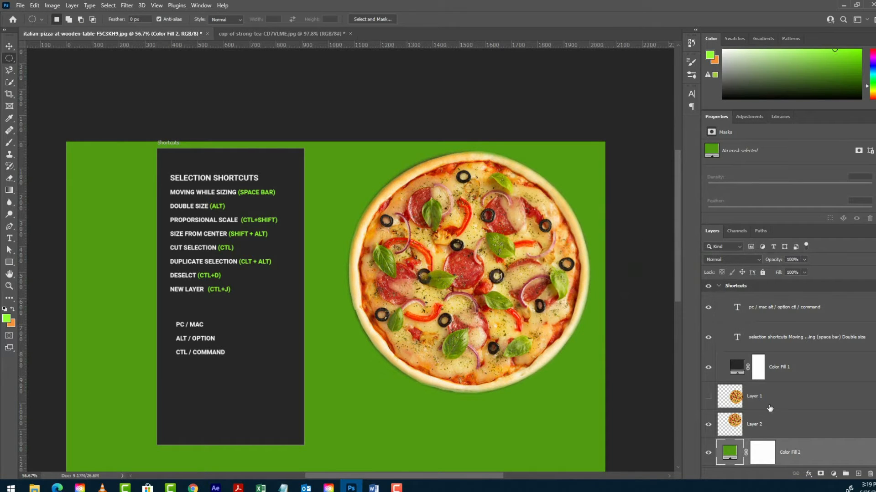
Show Layer 1, then separate the pizza copies by moving Layer 2 left and Layer 1 to about X 1317 px, Y 66 px
click(709, 397)
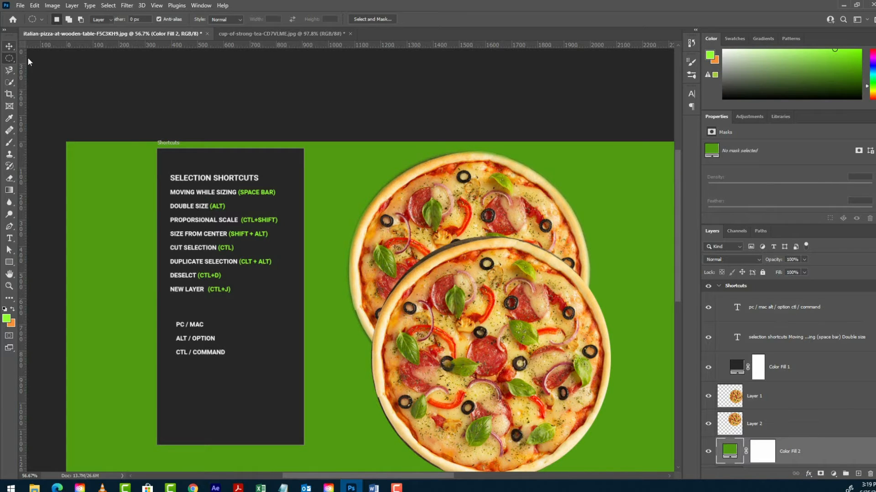
key(v)
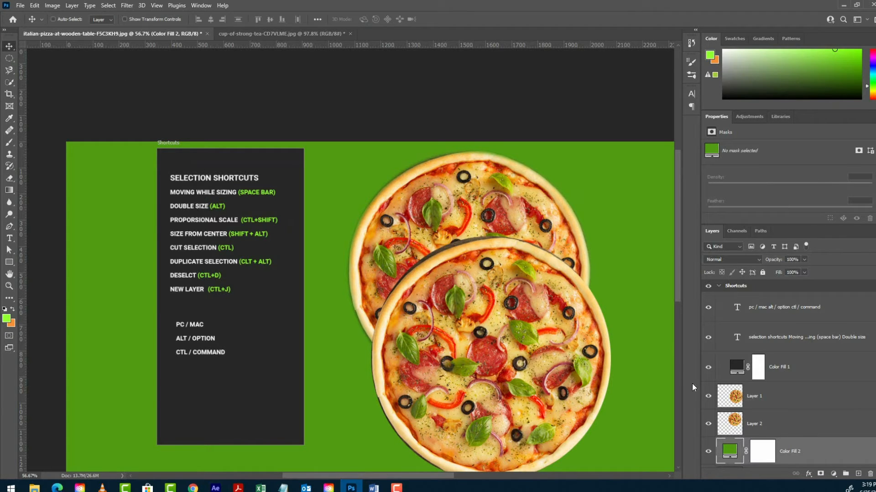
click(769, 427)
drag(417, 316, 387, 316)
click(744, 396)
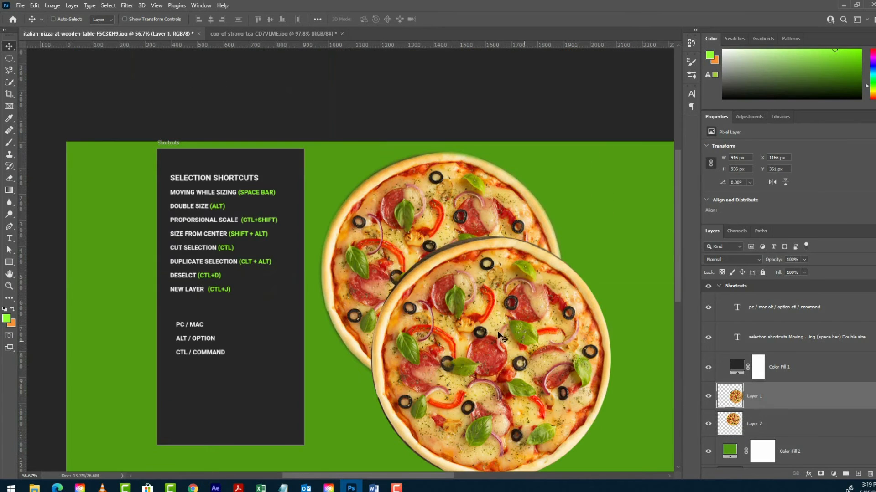
drag(504, 329, 538, 253)
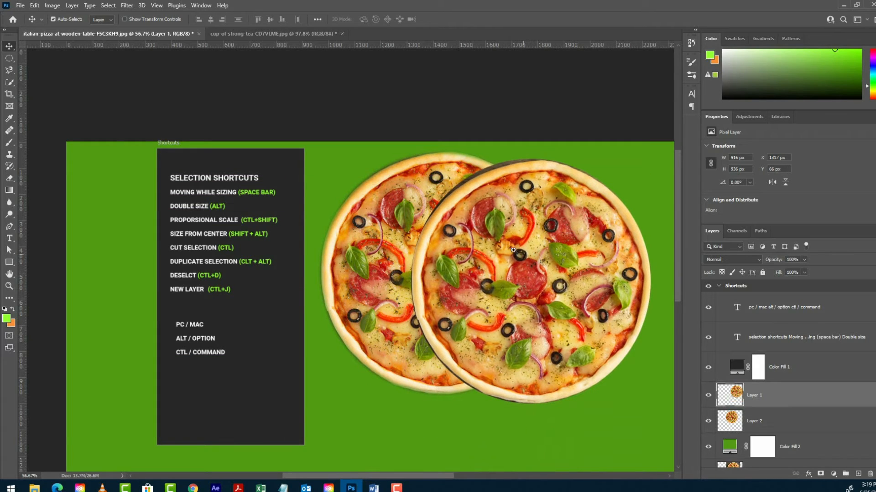
Compare the feathered and unfeathered pizza edges up close against the green background
drag(379, 231, 413, 255)
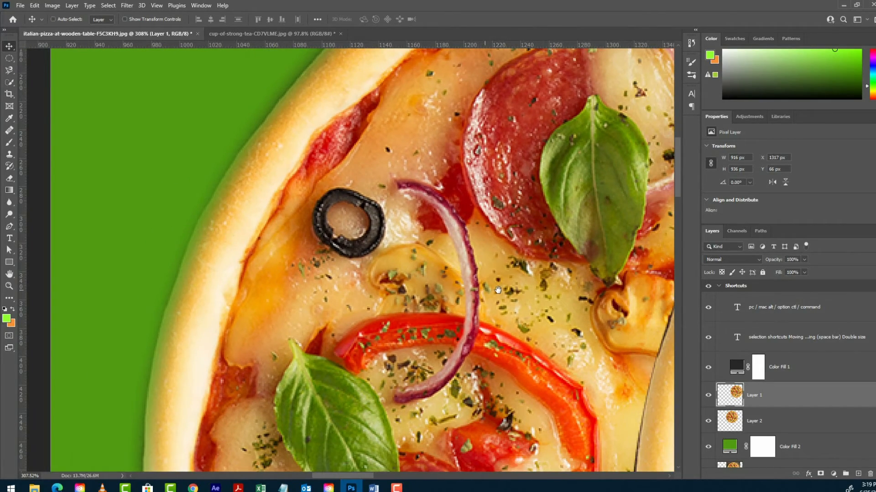
drag(498, 290, 88, 278)
drag(415, 294, 257, 447)
drag(426, 192, 288, 332)
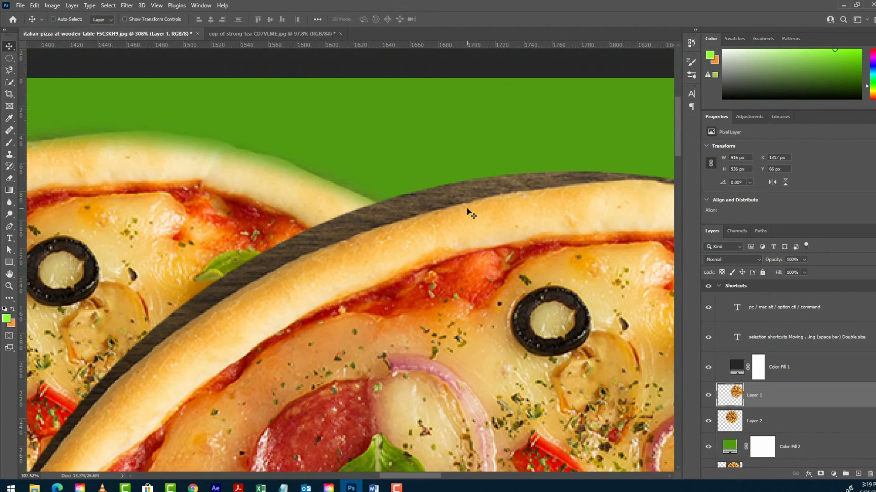
drag(361, 230, 386, 253)
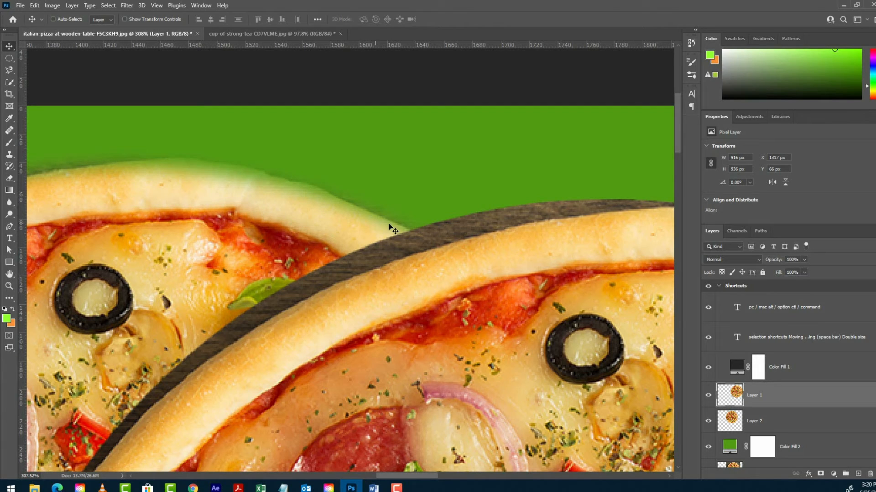
drag(488, 245, 463, 250)
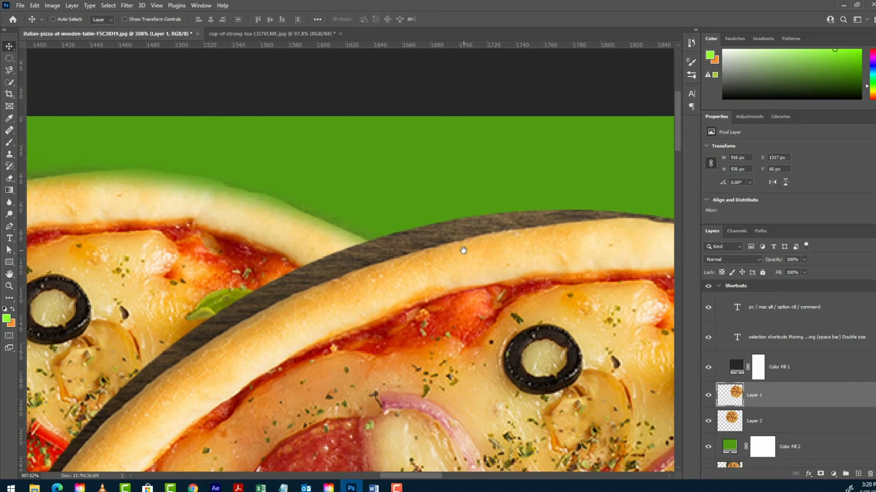
scroll(463, 250, down, 10)
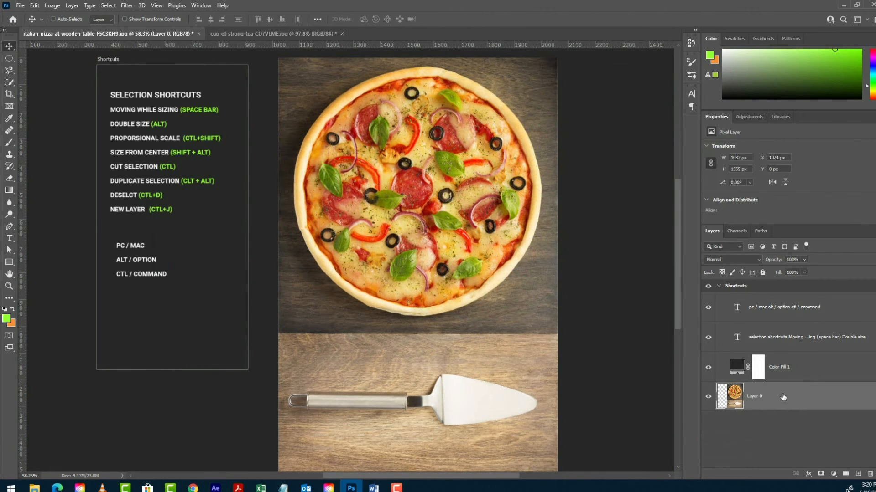
Bring the tea photo into the pizza document, aligned with the pizza photo's upper-left corner, and scale it to 168.48%
click(283, 34)
drag(388, 246, 399, 180)
key(ctrl+t)
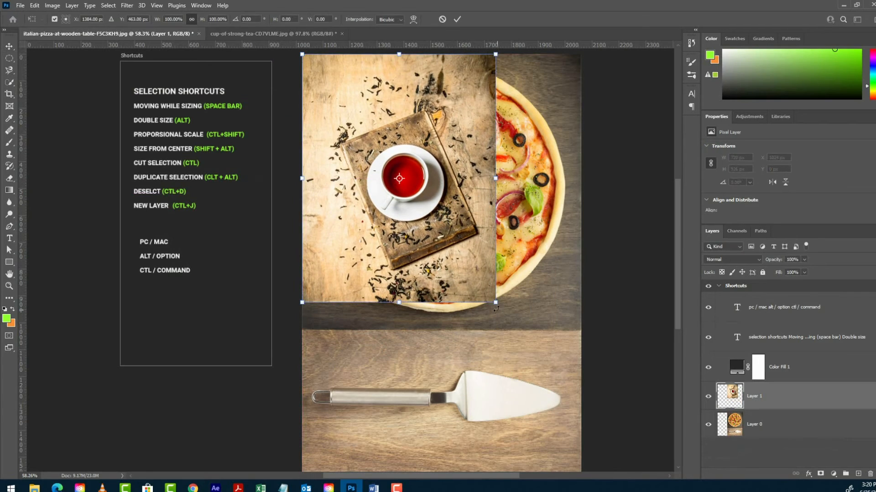
drag(495, 302, 581, 448)
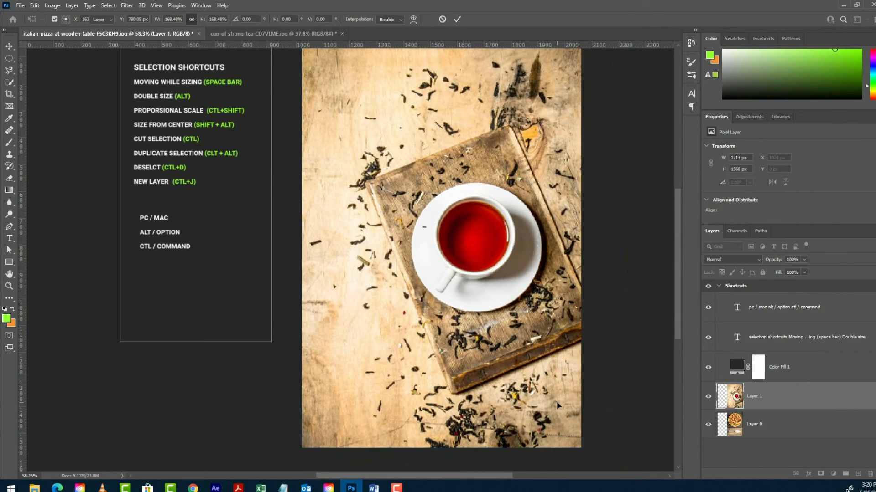
key(Return)
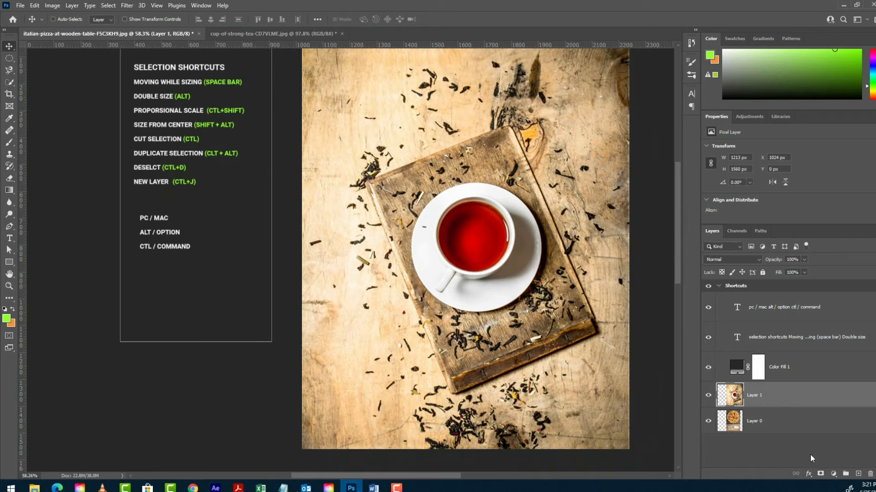
Hide the tea photo on Layer 1 and draw a circular selection about 924 px wide around the pizza on Layer 0
click(752, 425)
click(709, 396)
scroll(427, 173, up, 2)
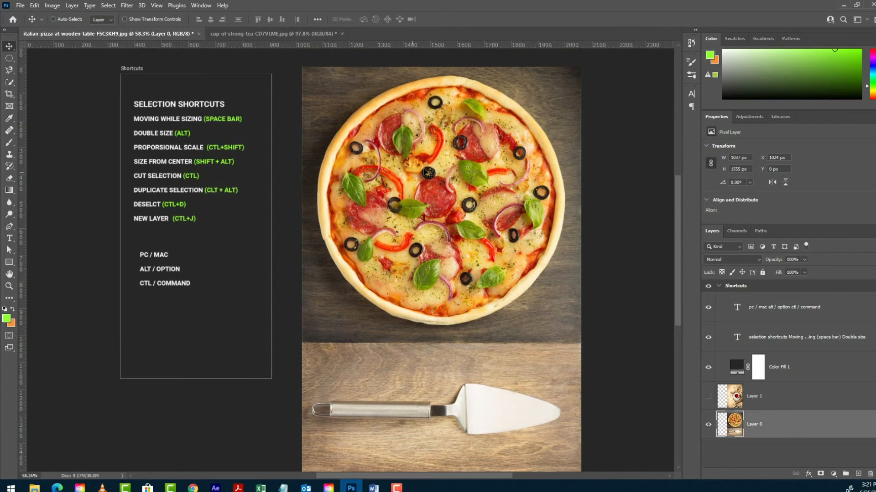
key(m)
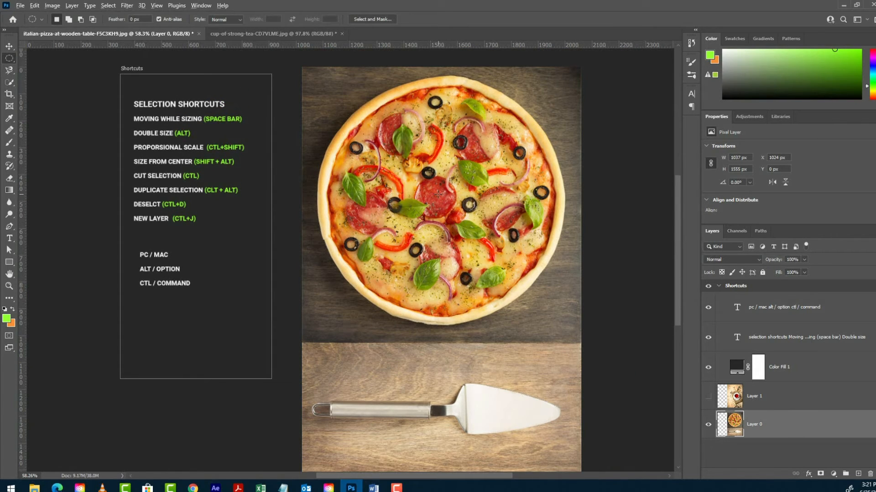
drag(438, 194, 563, 376)
Feather the circular pizza selection by 6 pixels and copy it from Layer 0 to a new layer
click(108, 5)
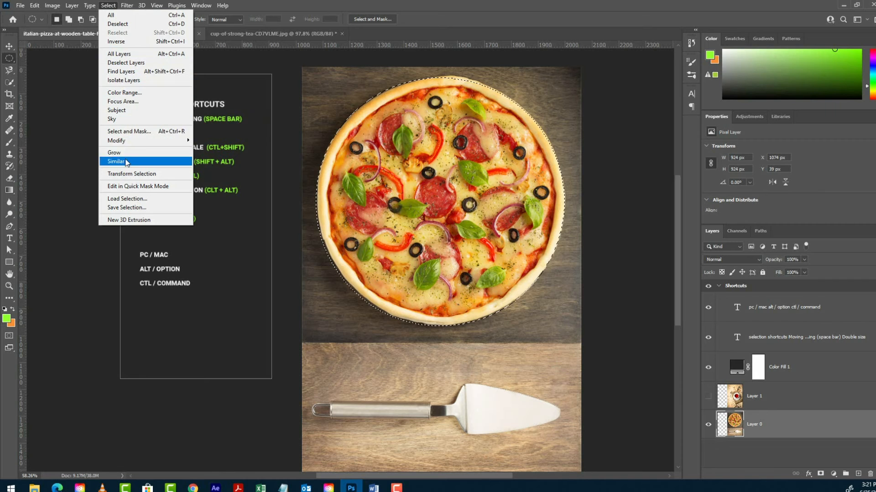
mouse_move(150, 140)
click(232, 143)
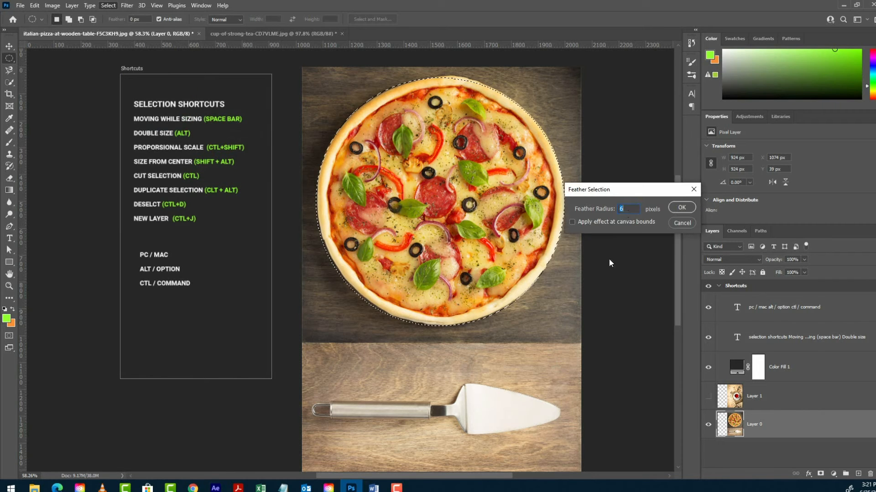
click(673, 200)
key(ctrl+j)
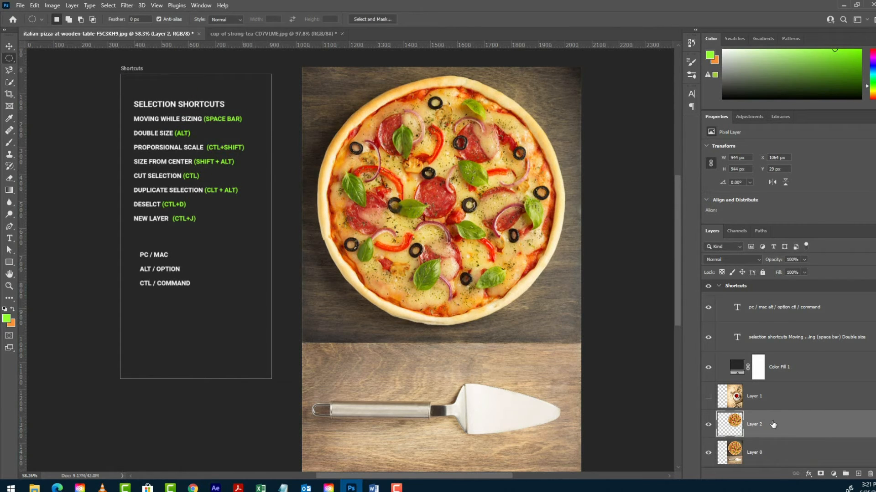
Move the feathered pizza copy above the tea photo in the layer stack and show the tea photo on Layer 1
key(ctrl+bracketright)
click(766, 459)
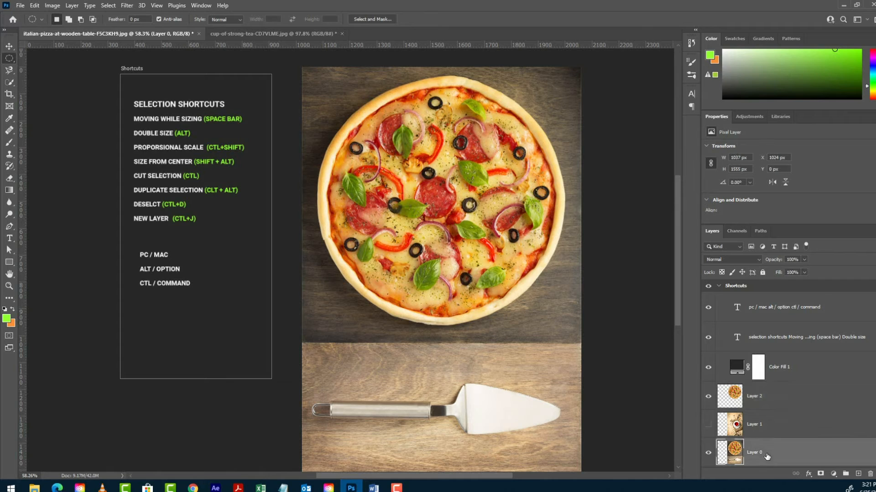
click(756, 405)
click(755, 425)
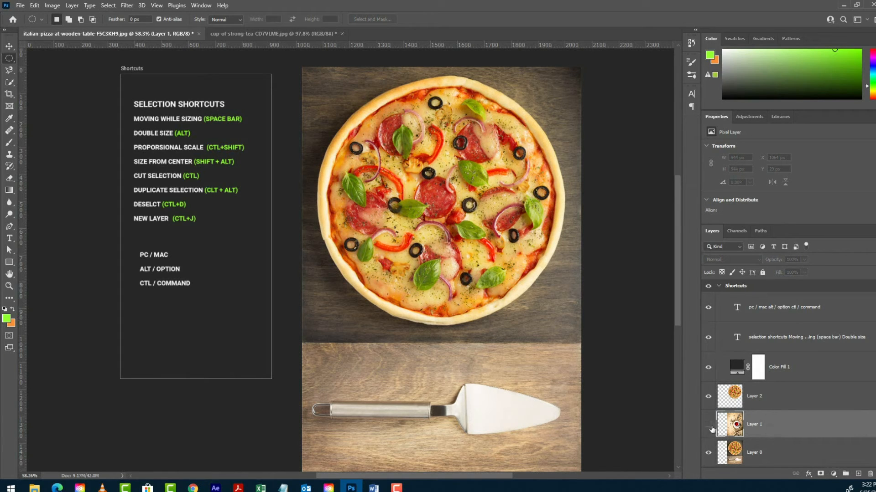
click(708, 426)
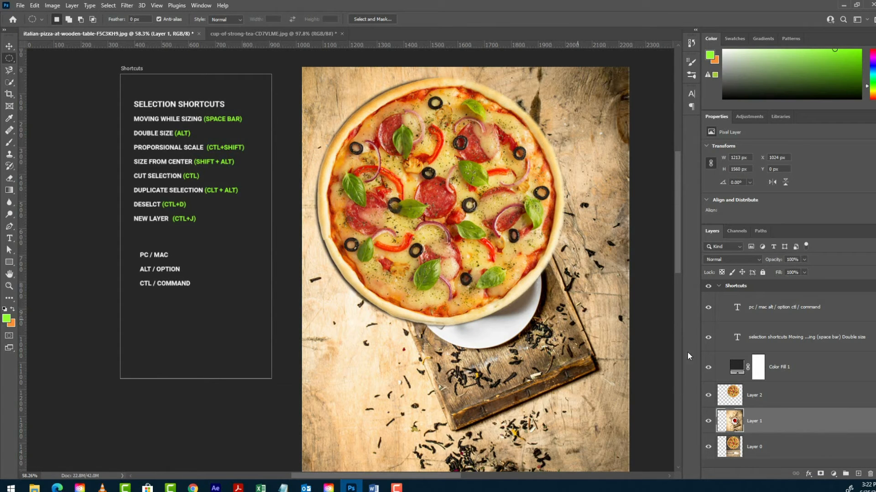
Hide the pizza copy on Layer 2 and draw a circular selection about 267 px wide around the tea in the cup
click(708, 396)
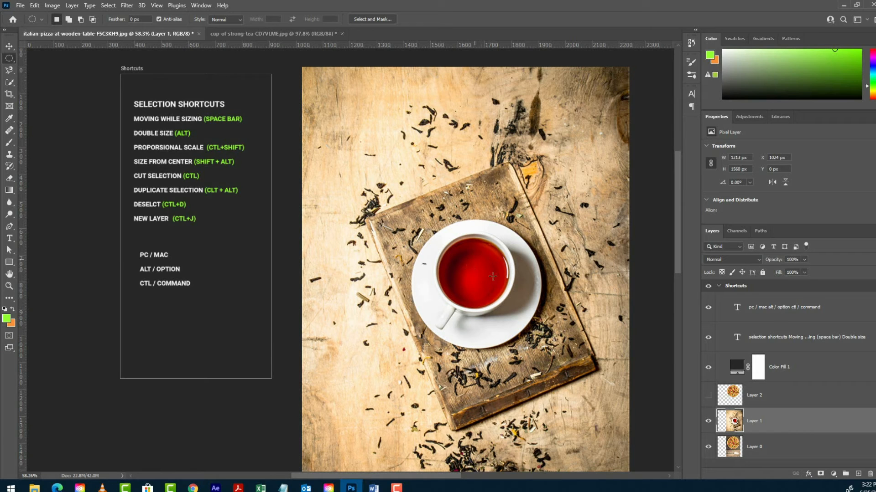
drag(475, 261, 513, 266)
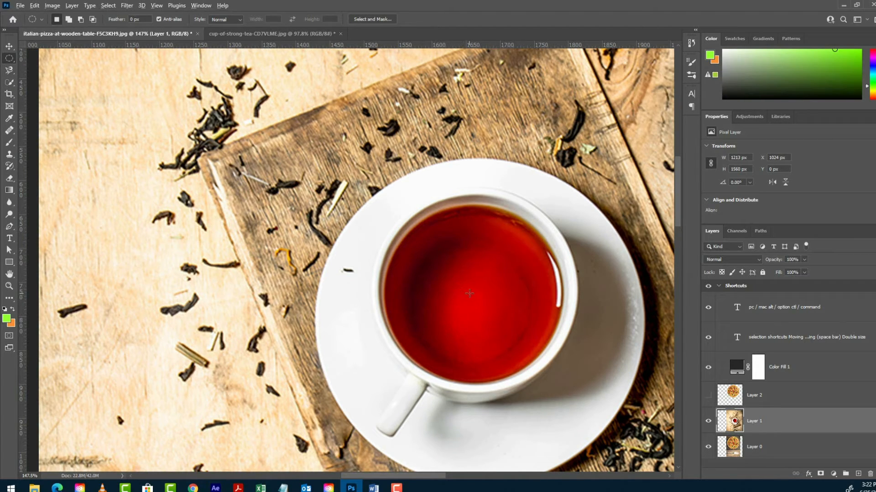
drag(471, 290, 563, 377)
drag(566, 379, 568, 382)
key(space)
Feather the tea selection by 2 pixels and add an empty layer above the tea photo
click(114, 6)
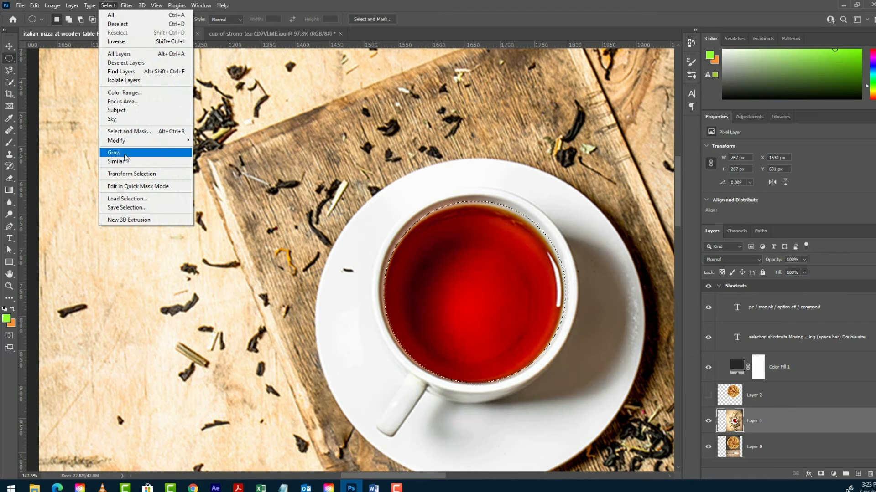
mouse_move(174, 140)
click(210, 175)
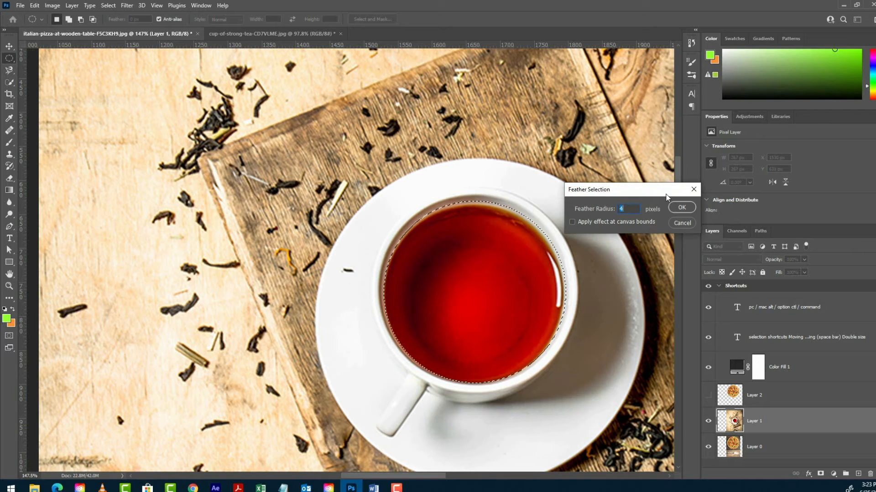
text(2)
key(Return)
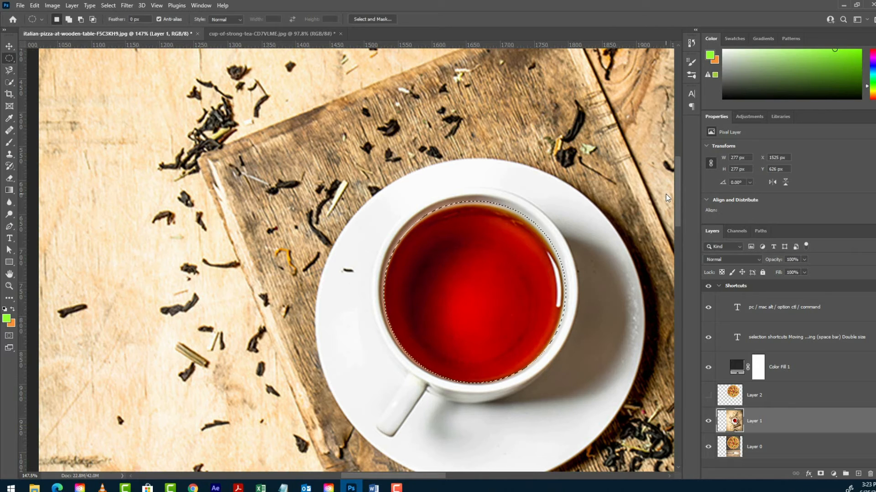
click(858, 474)
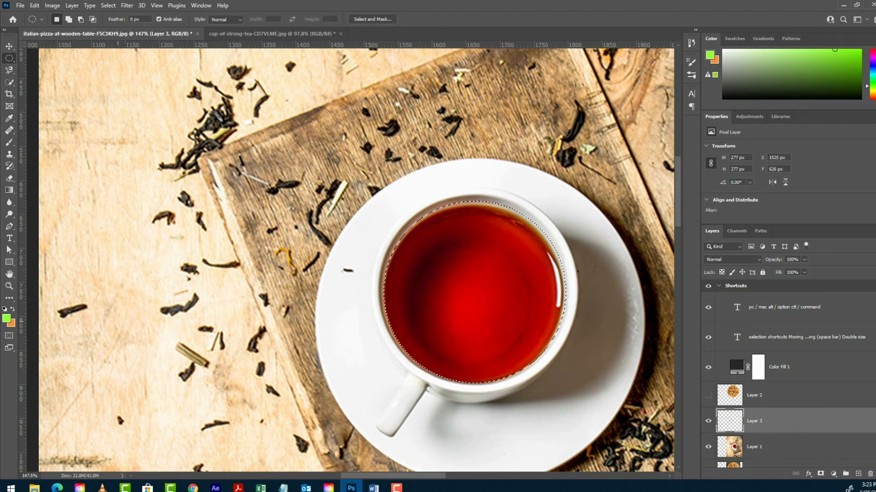
Set the foreground colour to black 000000, fill the tea selection with it on the new layer, and deselect
click(6, 319)
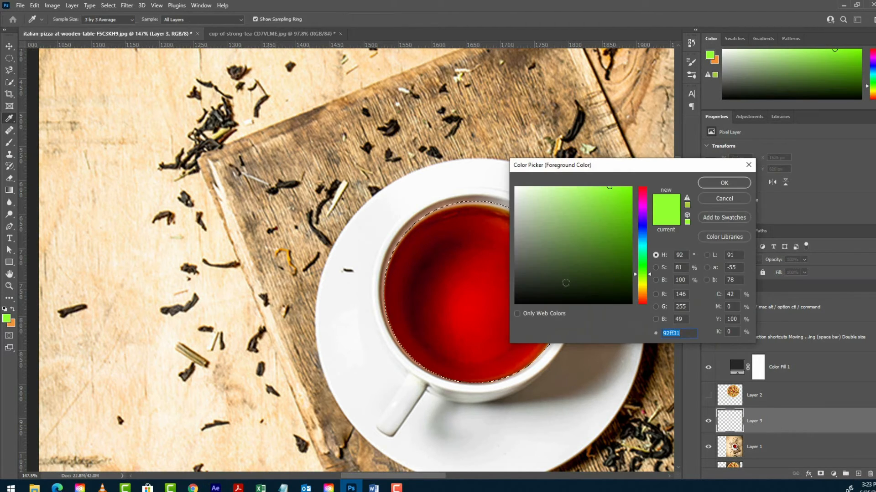
text(000000)
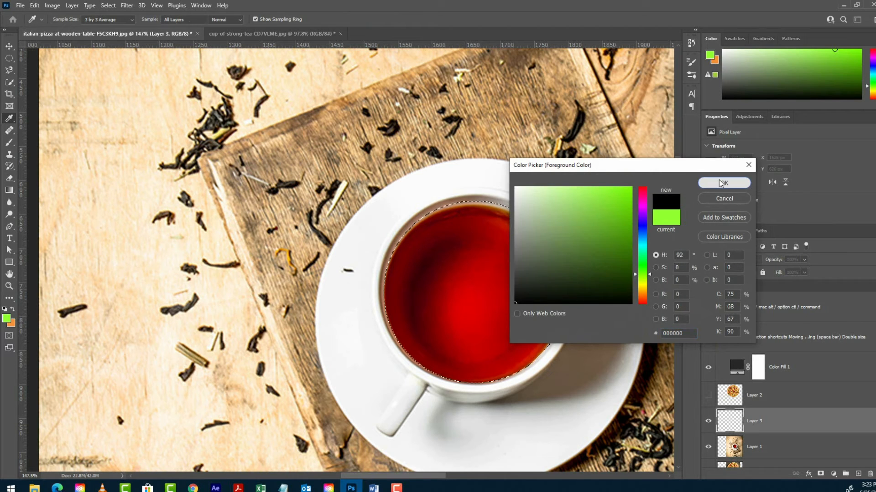
click(720, 183)
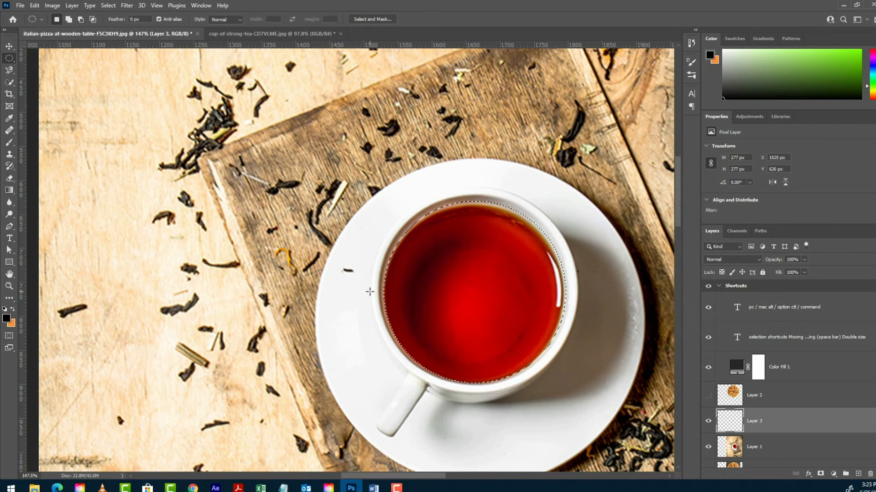
key(alt+BackSpace)
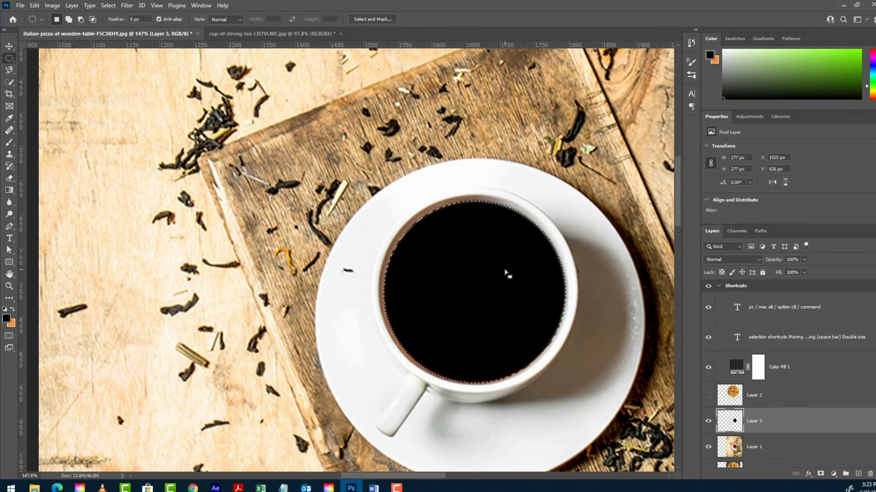
key(ctrl+d)
Show the pizza copy on Layer 2, scale it to about 65% and move it down over the cup
click(773, 397)
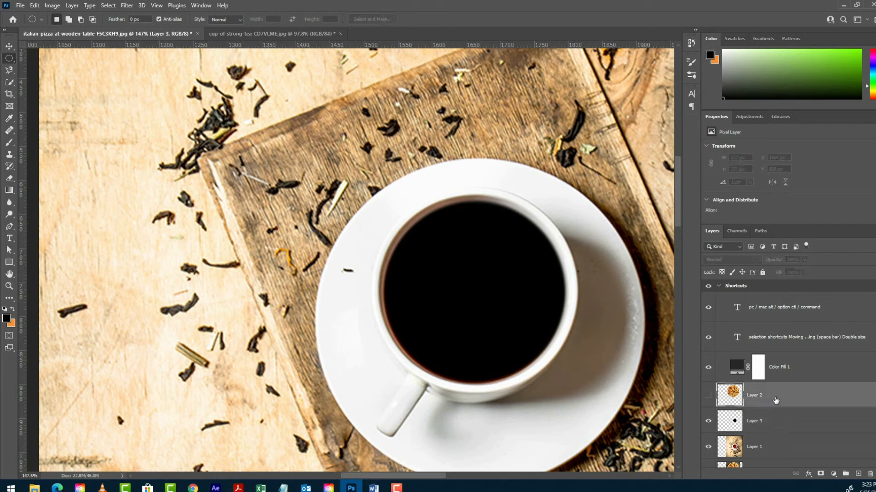
click(708, 396)
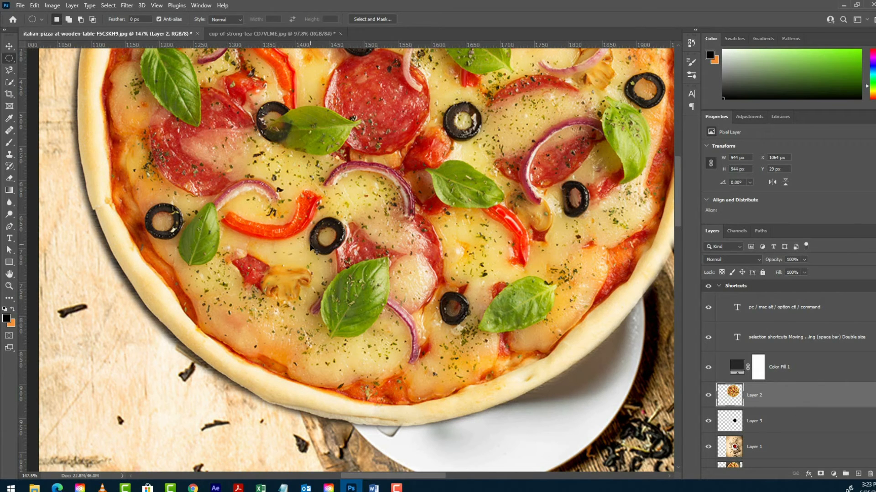
key(ctrl+t)
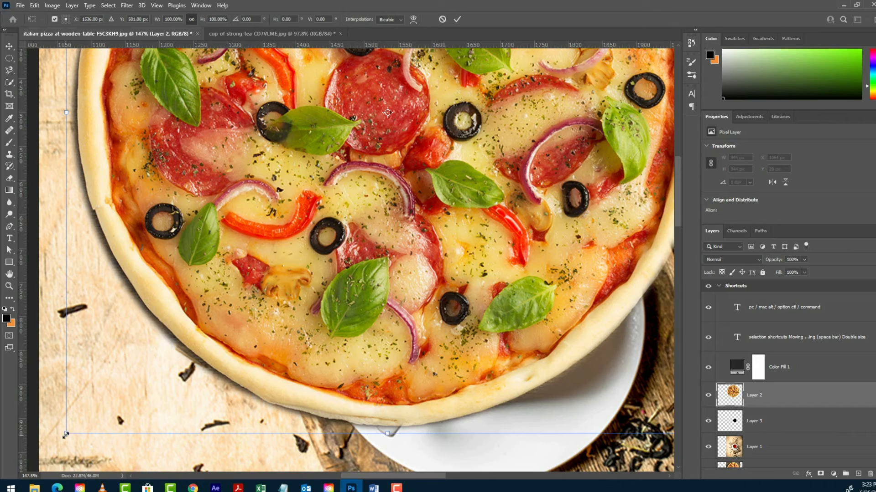
drag(66, 434, 337, 219)
drag(425, 156, 450, 427)
drag(499, 340, 509, 364)
scroll(436, 303, down, 2)
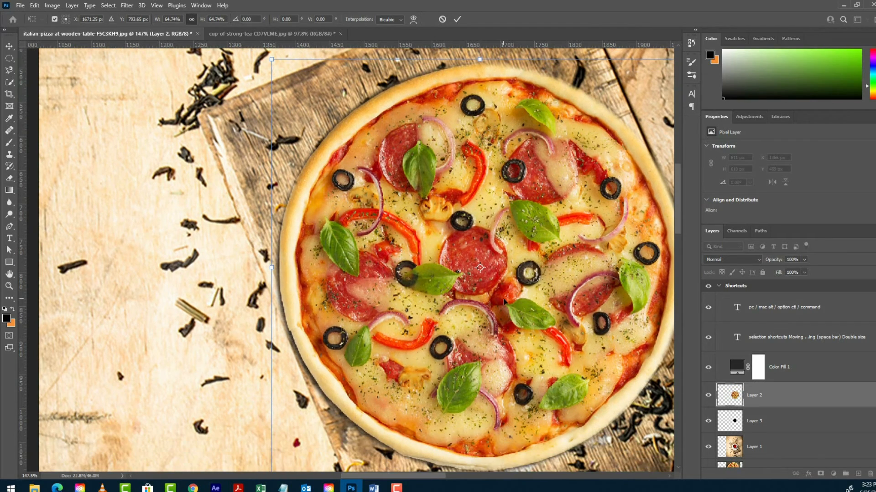
Shrink the pizza on Layer 2 to about 31% of its original size and fit it over the cup's opening
drag(453, 317, 514, 315)
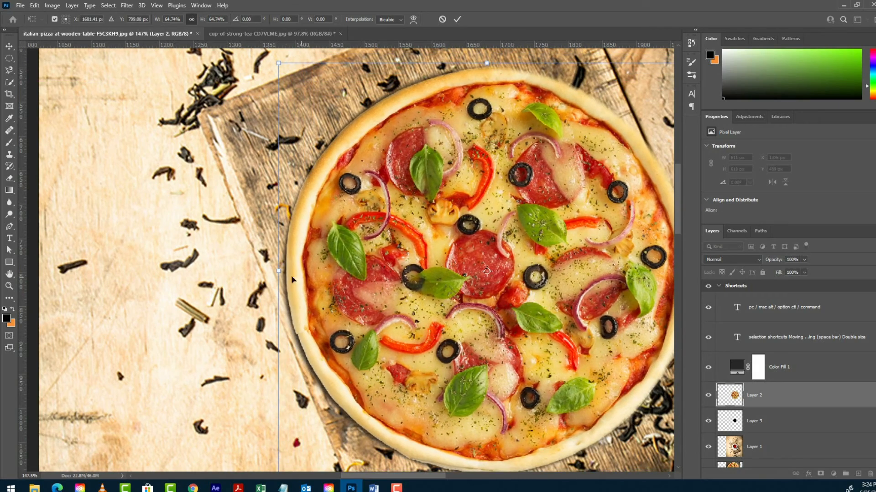
drag(279, 271, 492, 271)
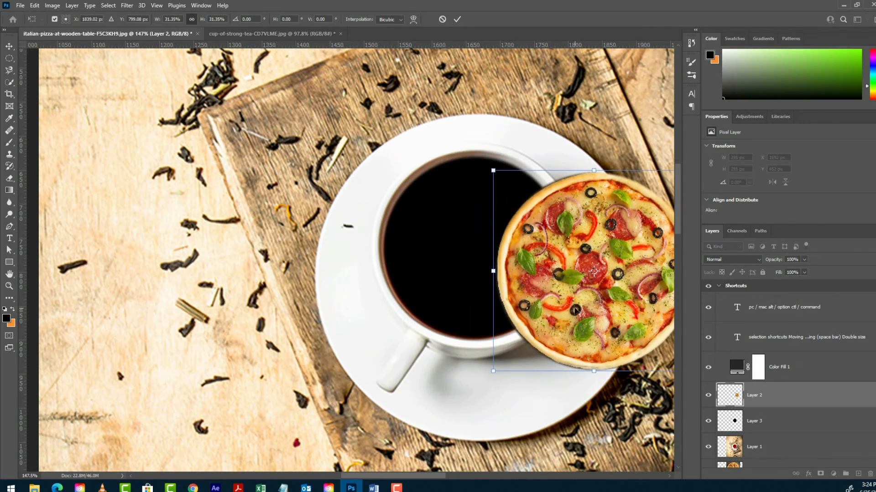
drag(575, 310, 455, 288)
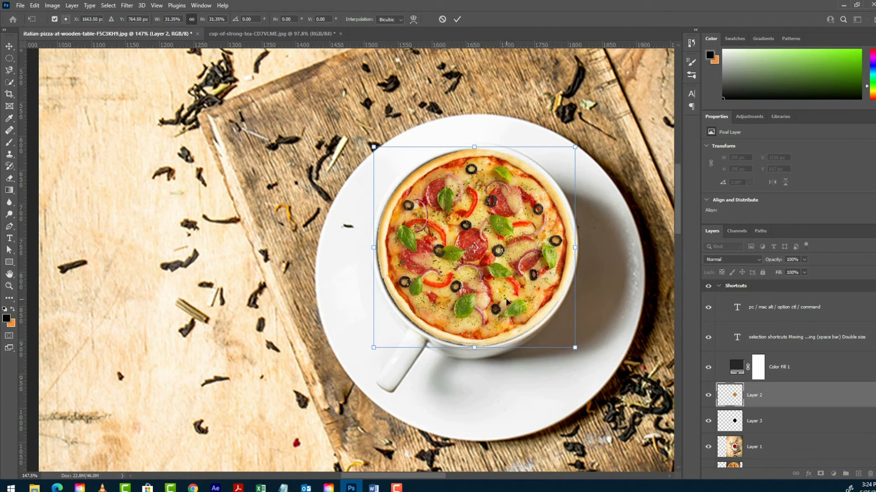
key(Return)
key(m)
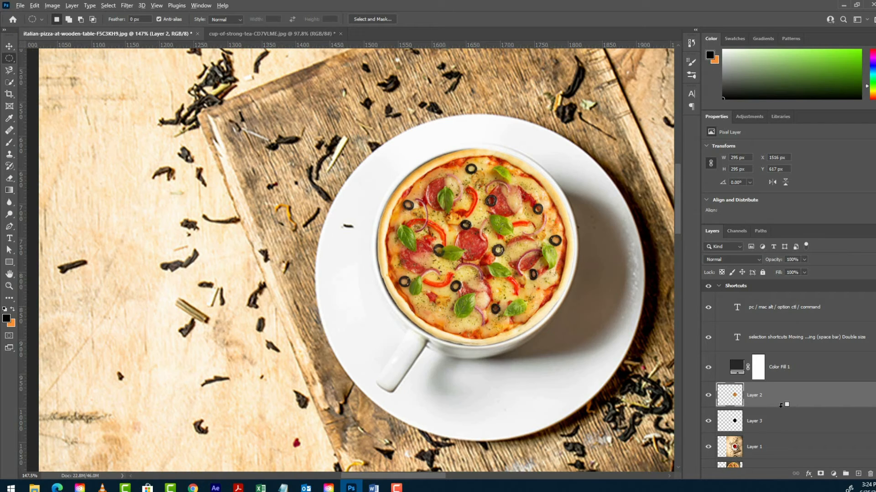
Clip the pizza on Layer 2 to the black tea circle on Layer 3 and try shifting it within the circle
alt+click(781, 405)
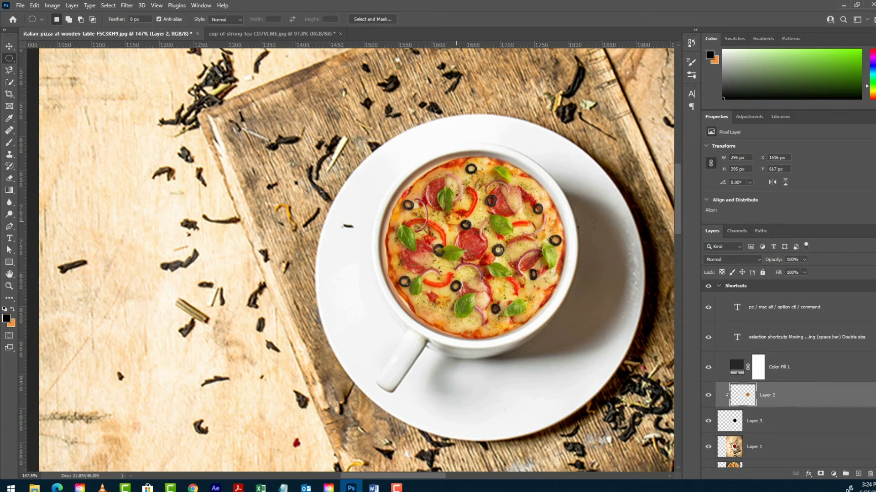
click(9, 46)
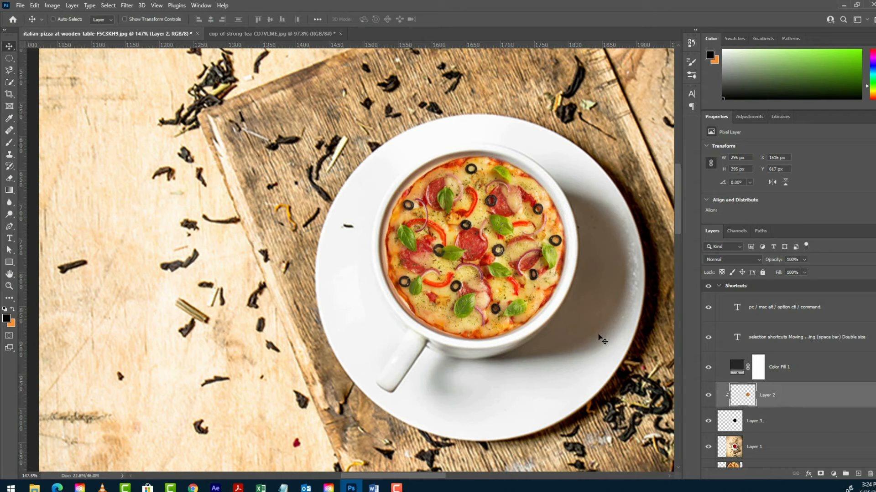
mouse_move(497, 265)
mouse_down()
mouse_move(502, 208)
mouse_move(449, 230)
mouse_move(418, 217)
mouse_move(483, 214)
mouse_move(462, 256)
mouse_move(488, 258)
mouse_up()
Scale the clipped pizza to about 96% with Free Transform and recentre it inside the cup
key(ctrl+t)
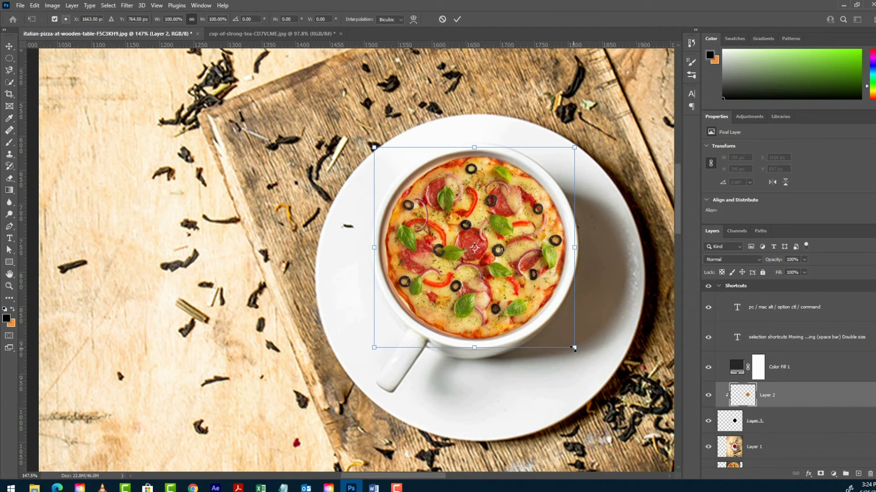
mouse_move(573, 349)
mouse_down()
mouse_move(605, 365)
mouse_move(567, 338)
mouse_up()
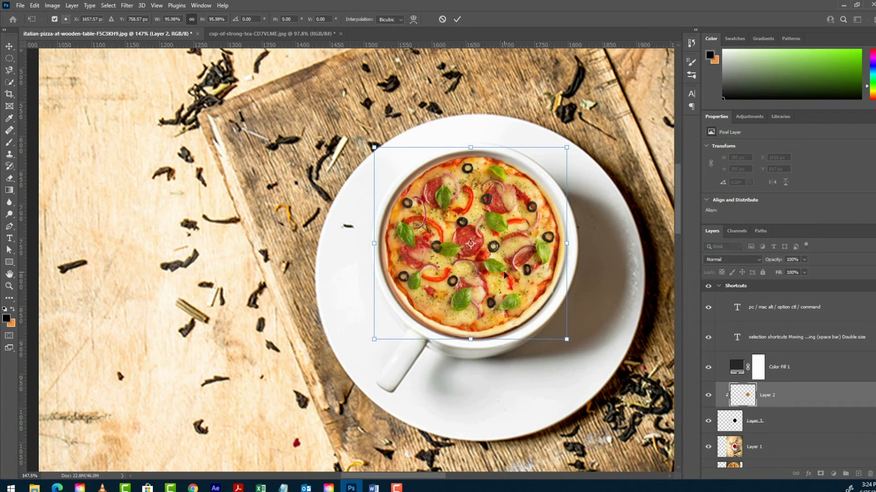
drag(504, 274, 508, 279)
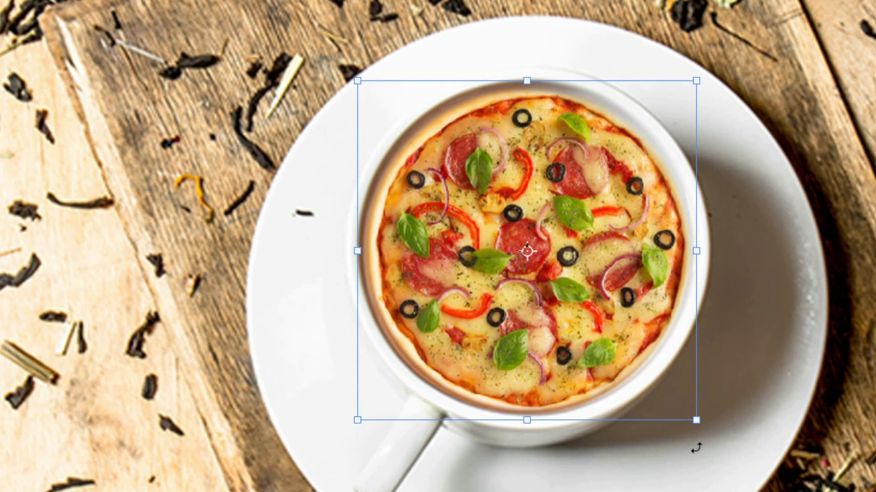
Rotate the pizza slightly clockwise, try transforming it around a reference point on its edge, and return the point to the centre
drag(696, 449, 680, 461)
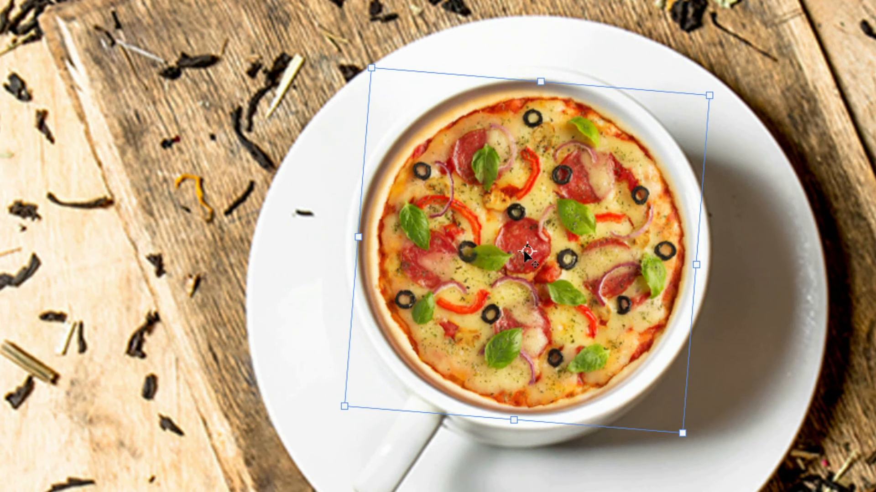
drag(527, 251, 697, 265)
drag(342, 416, 361, 416)
drag(698, 265, 529, 254)
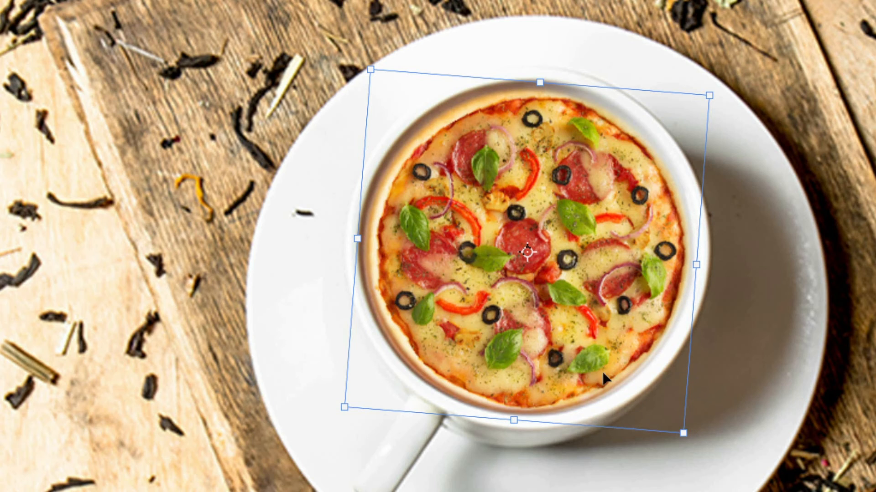
Scale the pizza from its centre to about 280.6 px wide and high and apply the transform
mouse_move(684, 432)
mouse_down()
mouse_move(616, 352)
mouse_move(632, 379)
mouse_move(711, 446)
mouse_move(769, 479)
mouse_move(705, 445)
mouse_move(679, 401)
mouse_move(641, 364)
mouse_move(707, 447)
mouse_move(657, 398)
mouse_move(693, 423)
mouse_up()
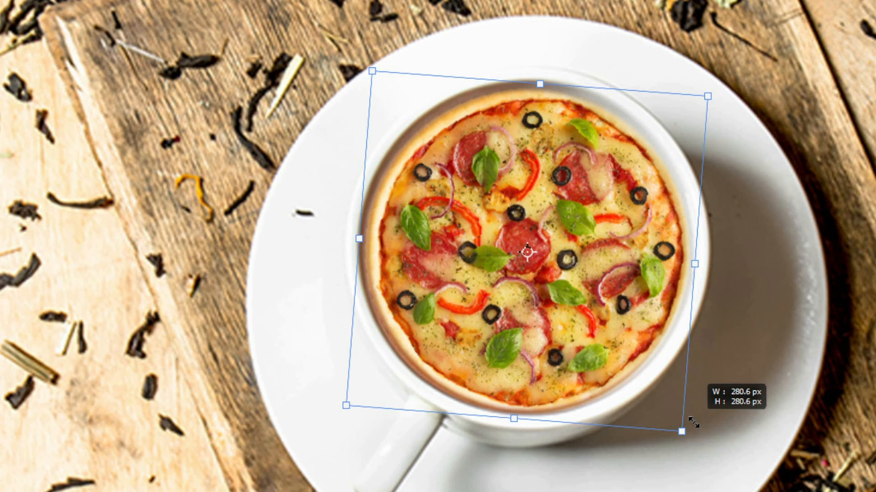
drag(693, 422, 693, 422)
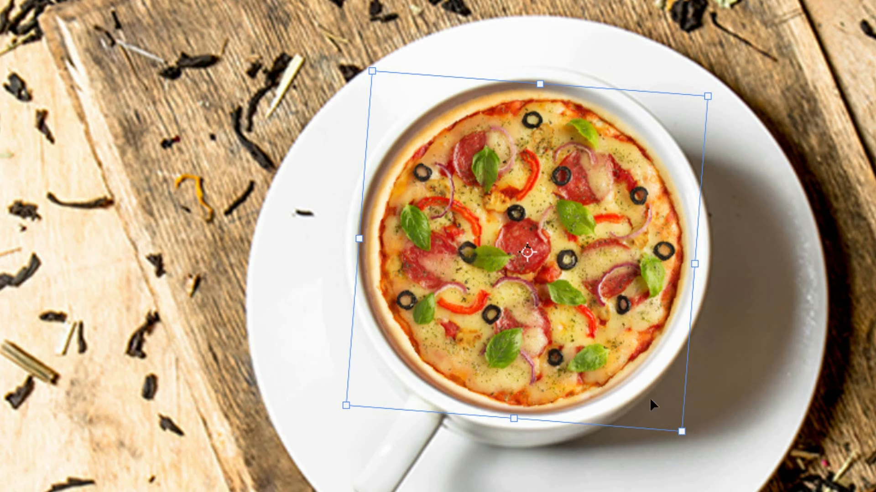
key(Return)
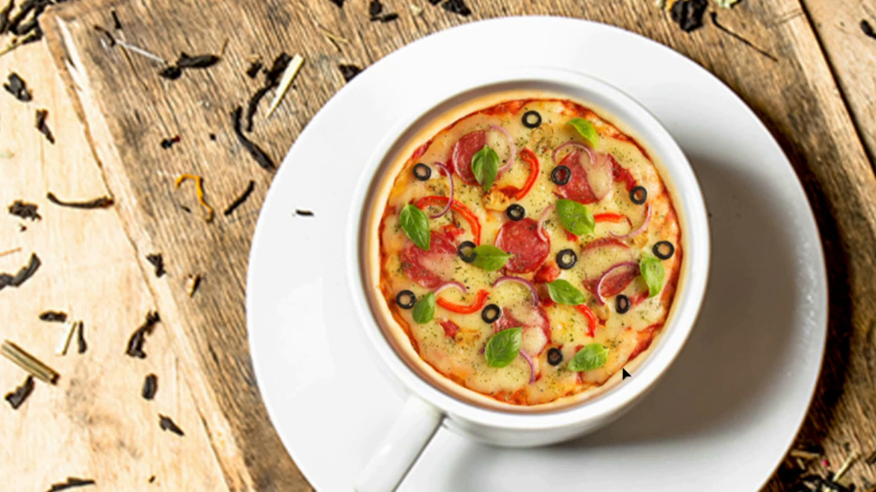
drag(622, 332, 567, 417)
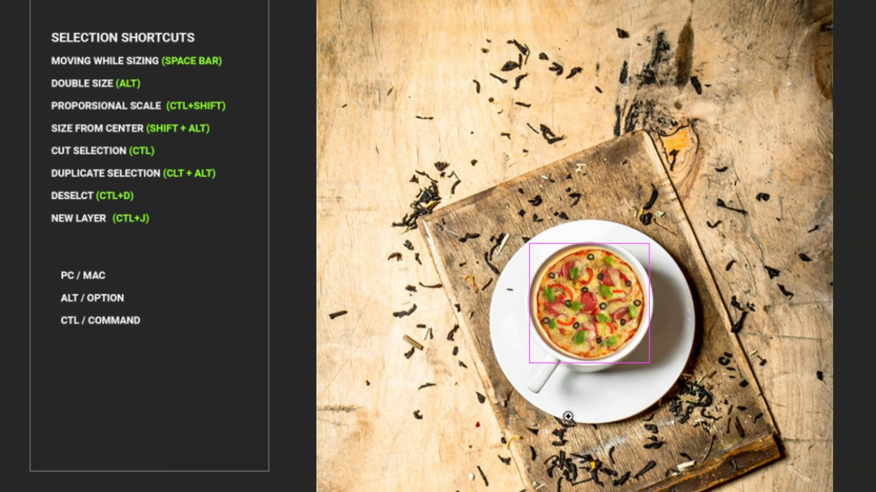